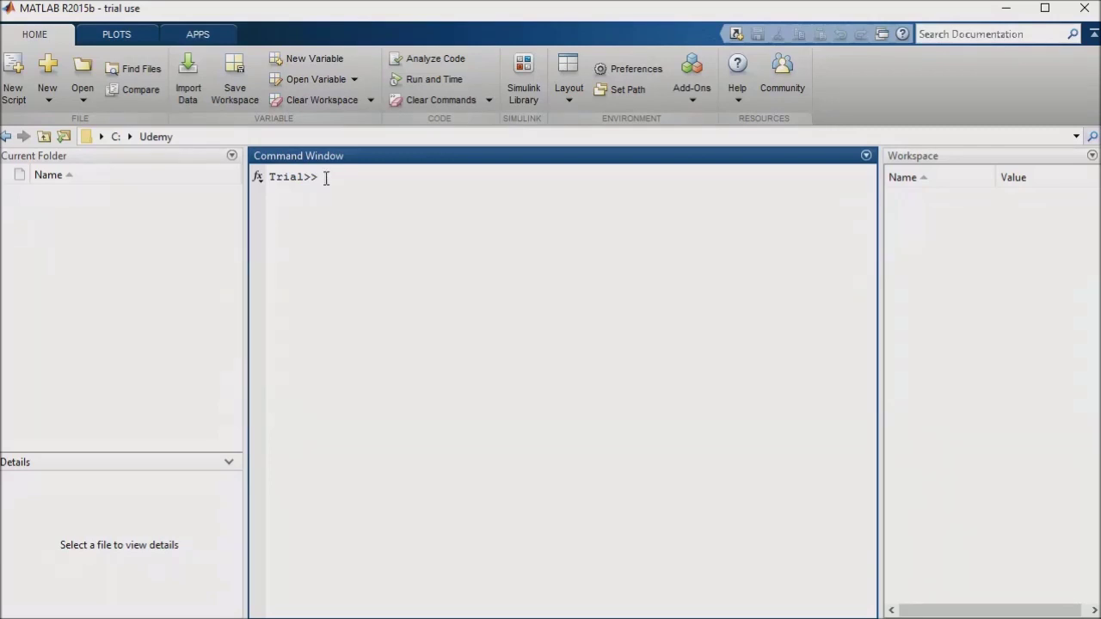
# Step: Create a new blank Simulink model, then a new blank block library
pyautogui.click(51, 99)
pyautogui.click(89, 384)
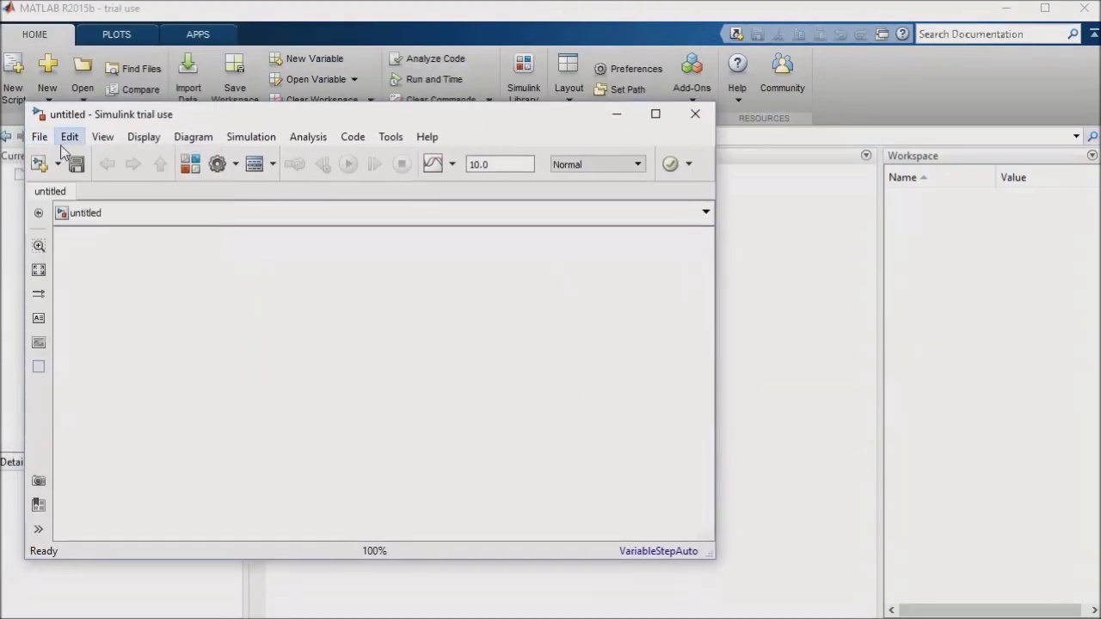
pyautogui.click(70, 144)
pyautogui.moveTo(66, 157)
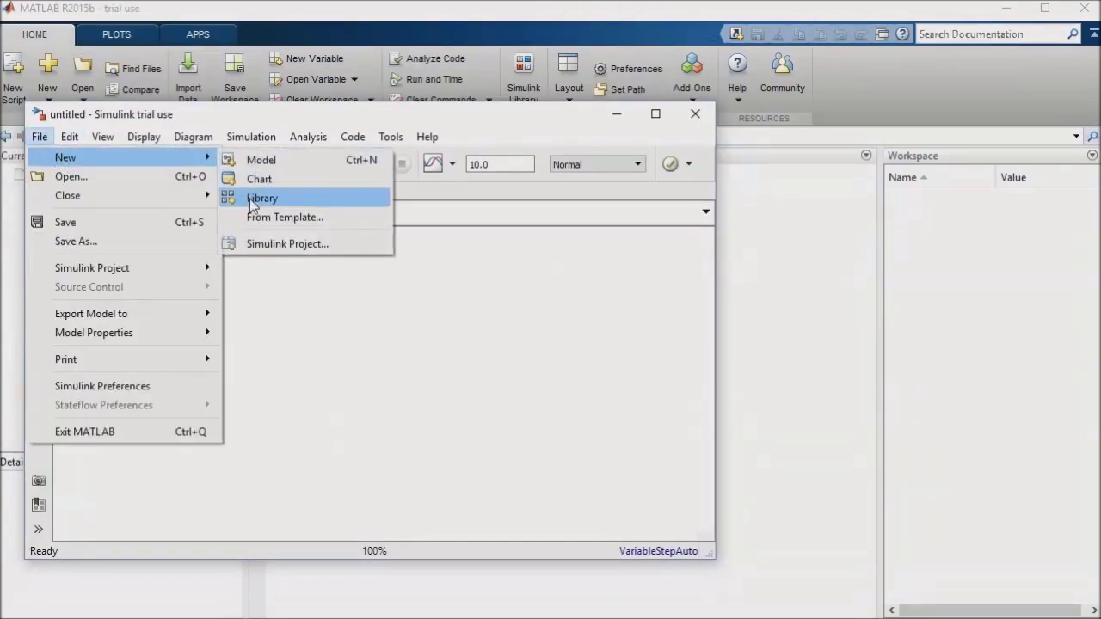
pyautogui.click(260, 199)
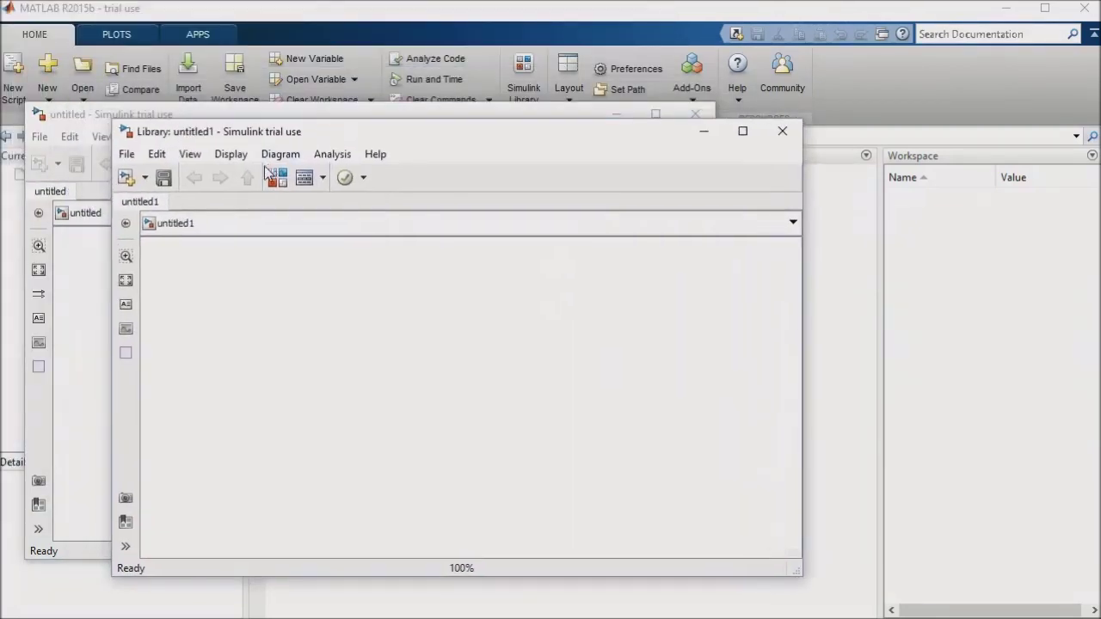
# Step: Drag Gain, Sum and Constant blocks from Commonly Used Blocks into the library
pyautogui.click(271, 177)
pyautogui.click(796, 191)
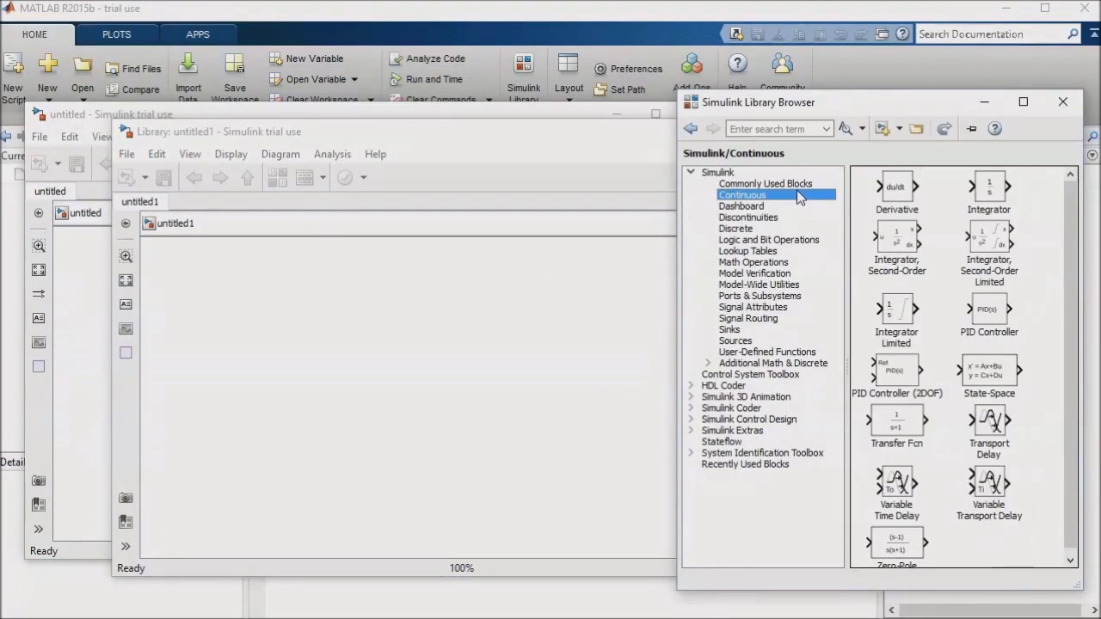
pyautogui.moveTo(1008, 352); pyautogui.dragTo(327, 361)
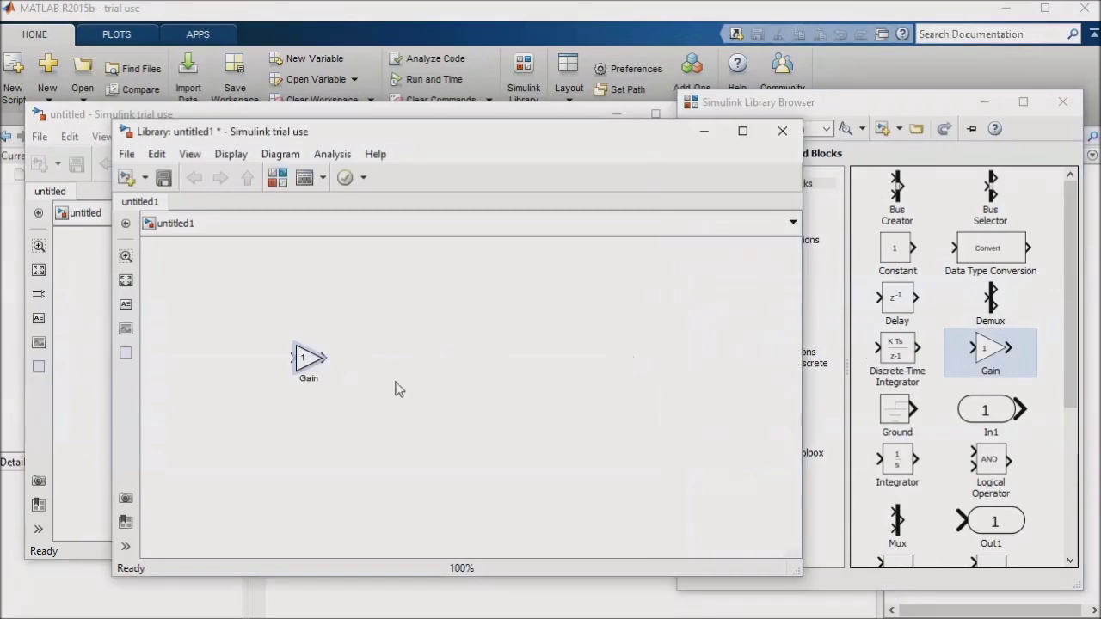
pyautogui.scroll(-1, 1066, 440)
pyautogui.scroll(-1, 1067, 440)
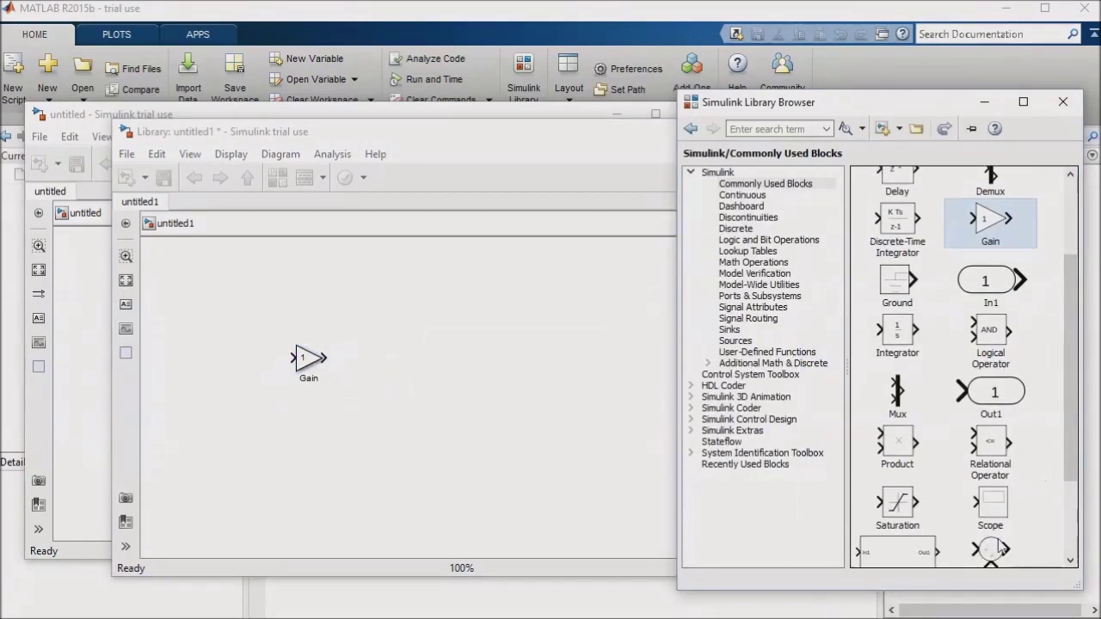
pyautogui.scroll(-1, 993, 541)
pyautogui.click(988, 500)
pyautogui.moveTo(987, 500); pyautogui.dragTo(530, 419)
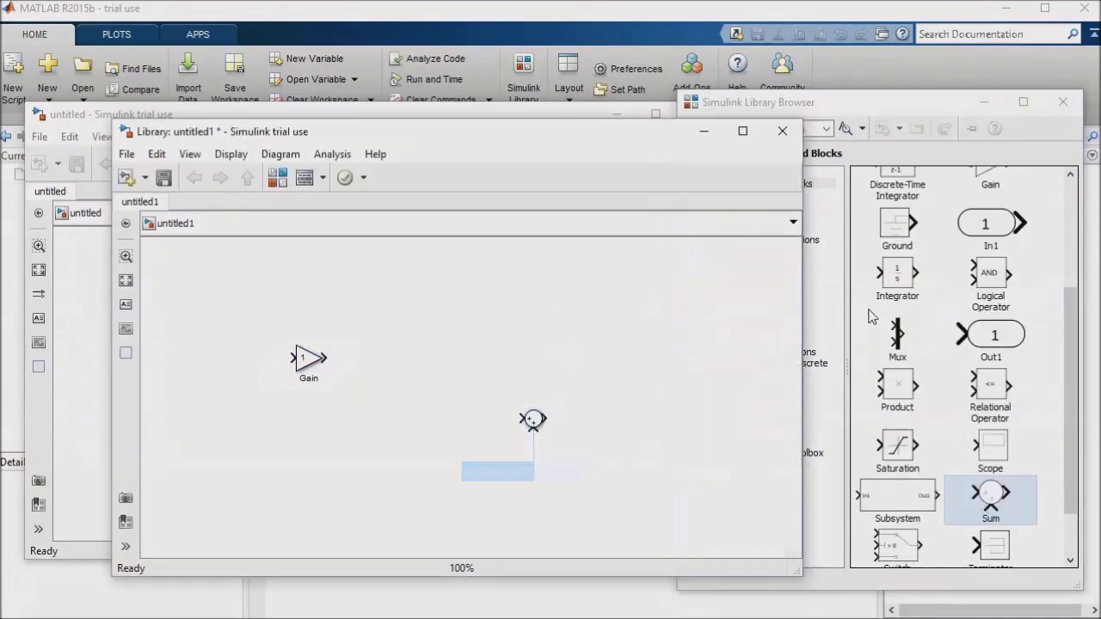
pyautogui.click(989, 284)
pyautogui.scroll(2, 1070, 248)
pyautogui.scroll(1, 1070, 248)
pyautogui.moveTo(897, 221); pyautogui.dragTo(278, 297)
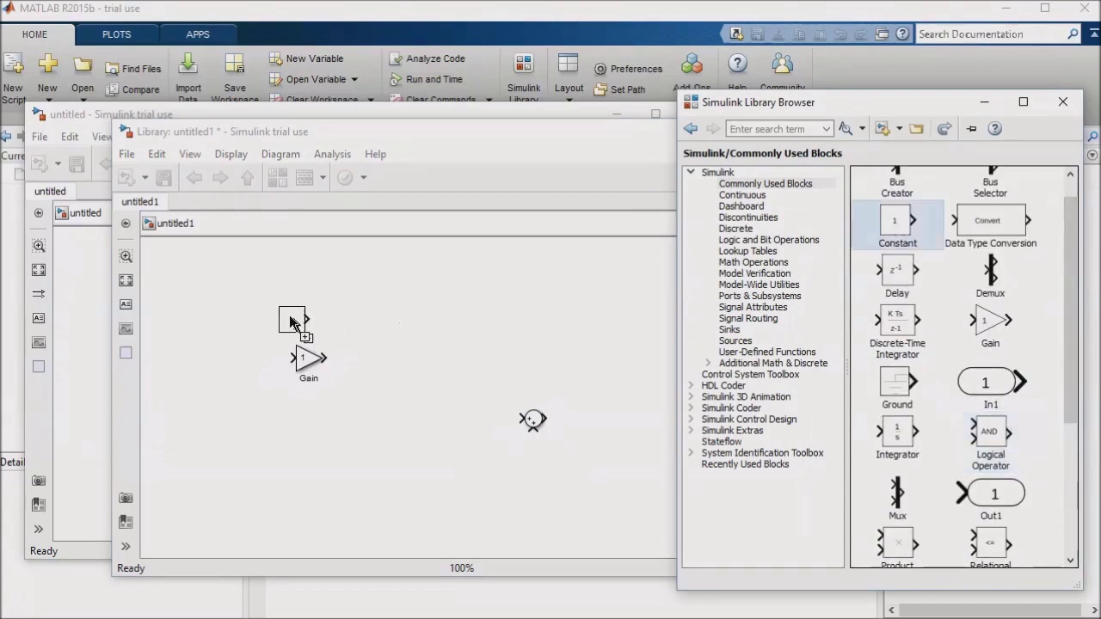
# Step: Arrange the blocks with Constant below Gain and Sum beside Gain
pyautogui.click(311, 359)
pyautogui.moveTo(314, 363); pyautogui.dragTo(365, 316)
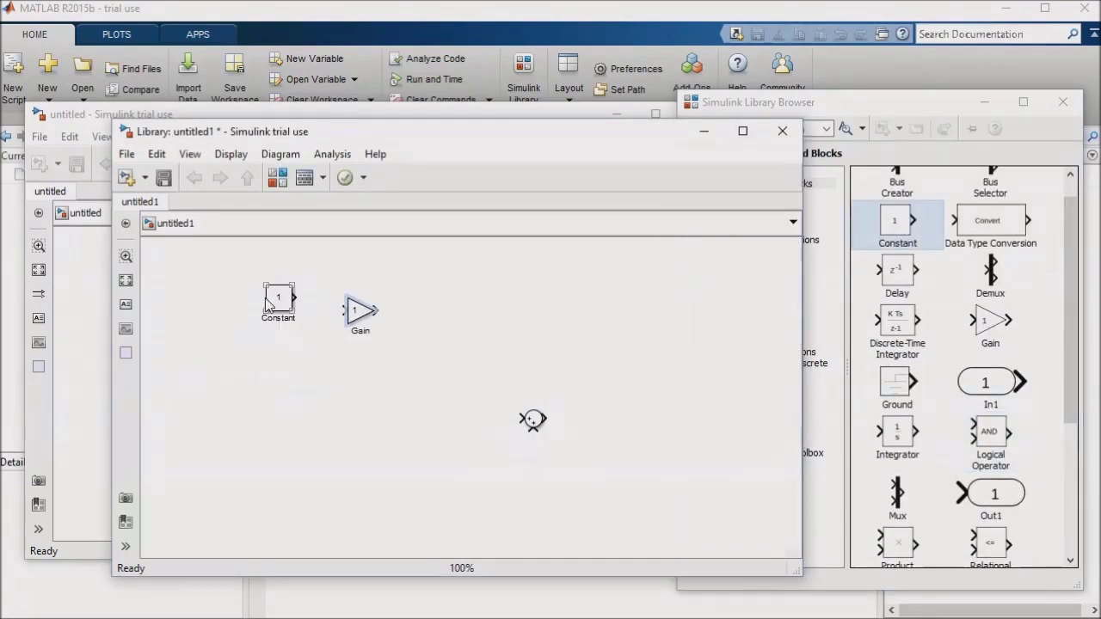
pyautogui.moveTo(277, 299); pyautogui.dragTo(360, 385)
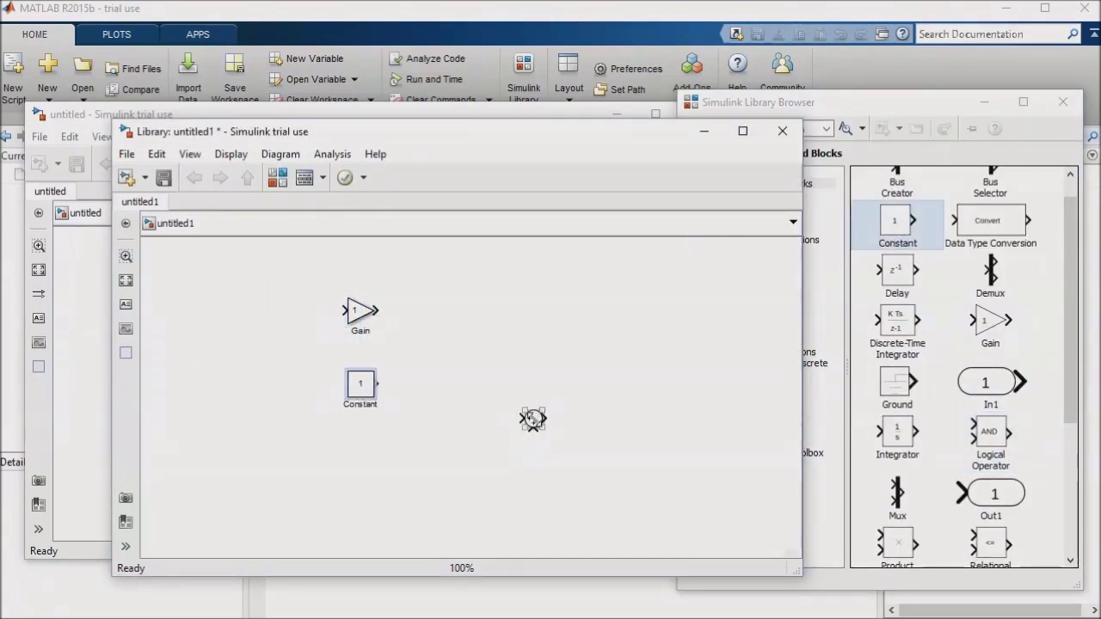
pyautogui.click(532, 420)
pyautogui.moveTo(532, 419); pyautogui.dragTo(440, 312)
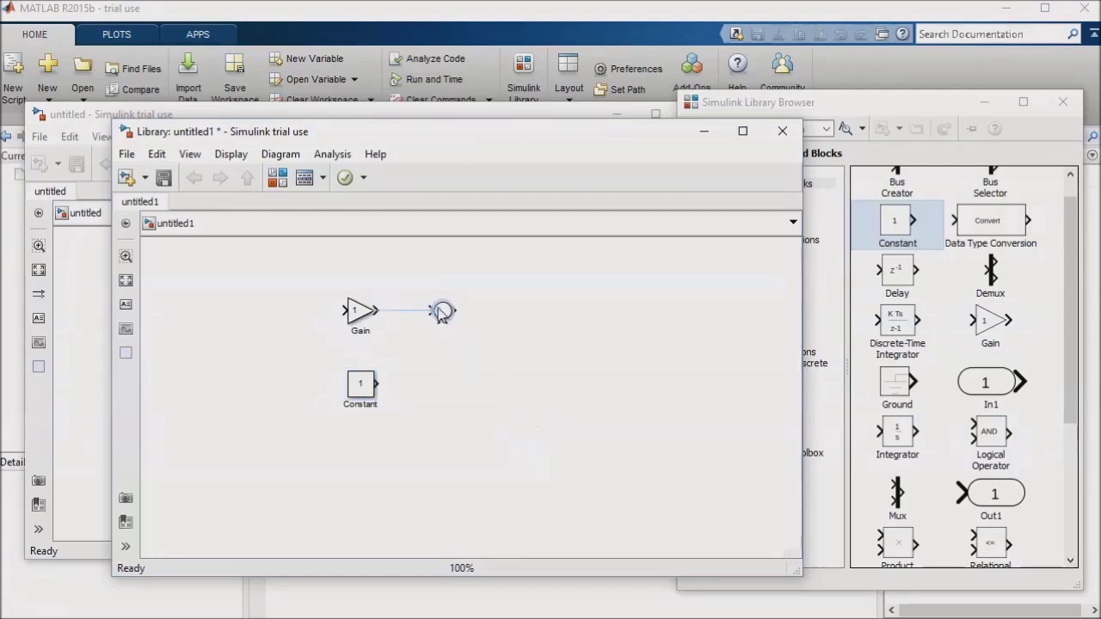
# Step: Set the Gain to 20 and the Constant value to -20
pyautogui.click(363, 318)
pyautogui.doubleClick(362, 315)
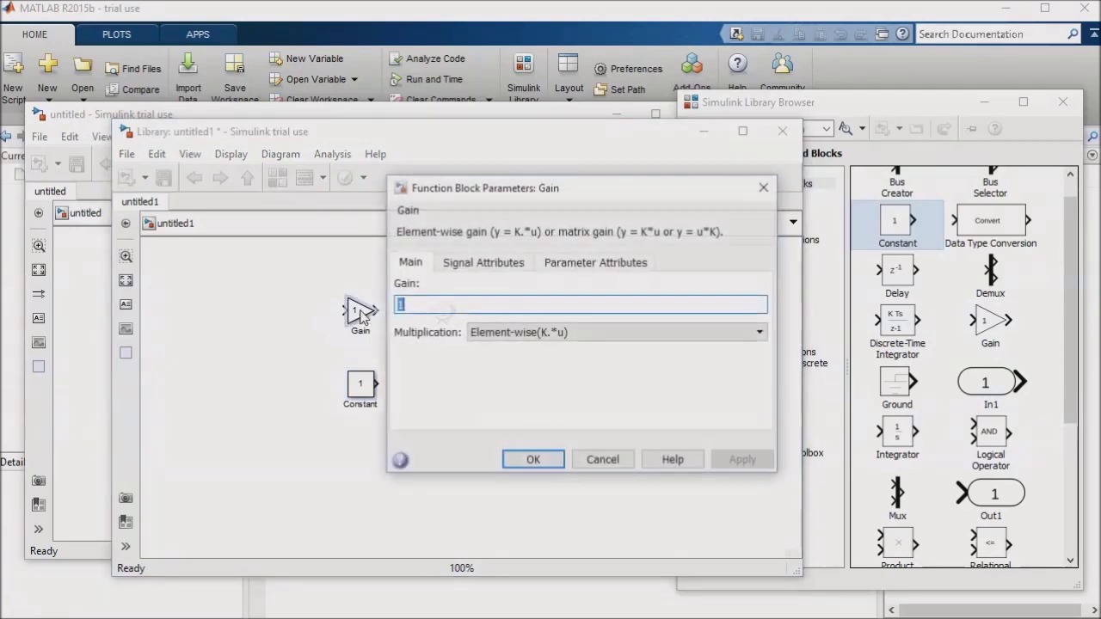
pyautogui.write('20')
pyautogui.press('Return')
pyautogui.doubleClick(362, 385)
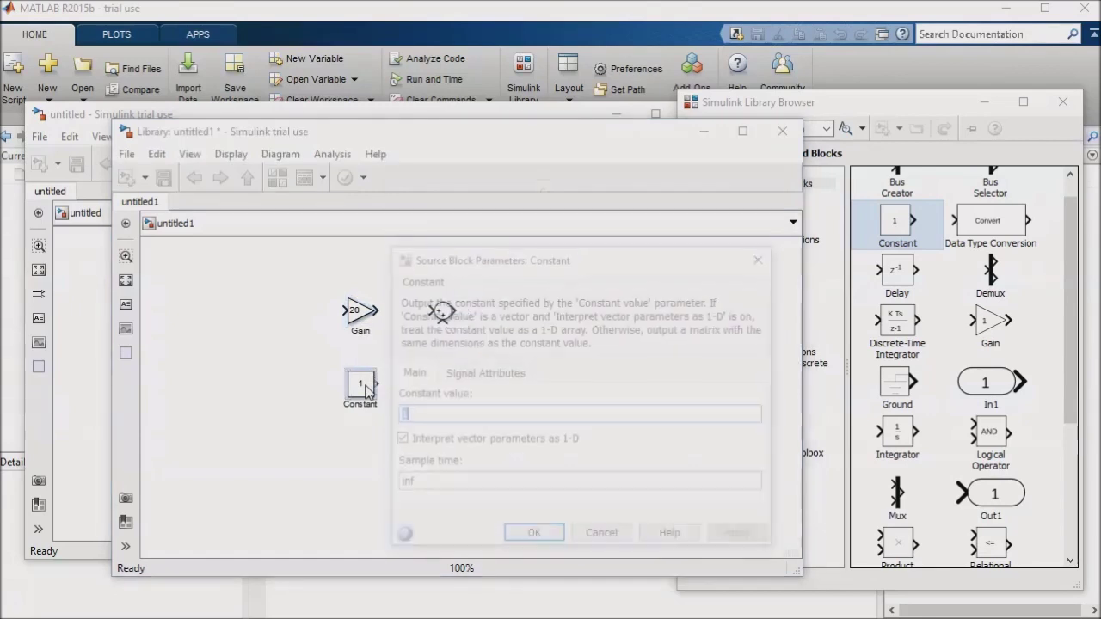
pyautogui.write('-20')
pyautogui.press('Return')
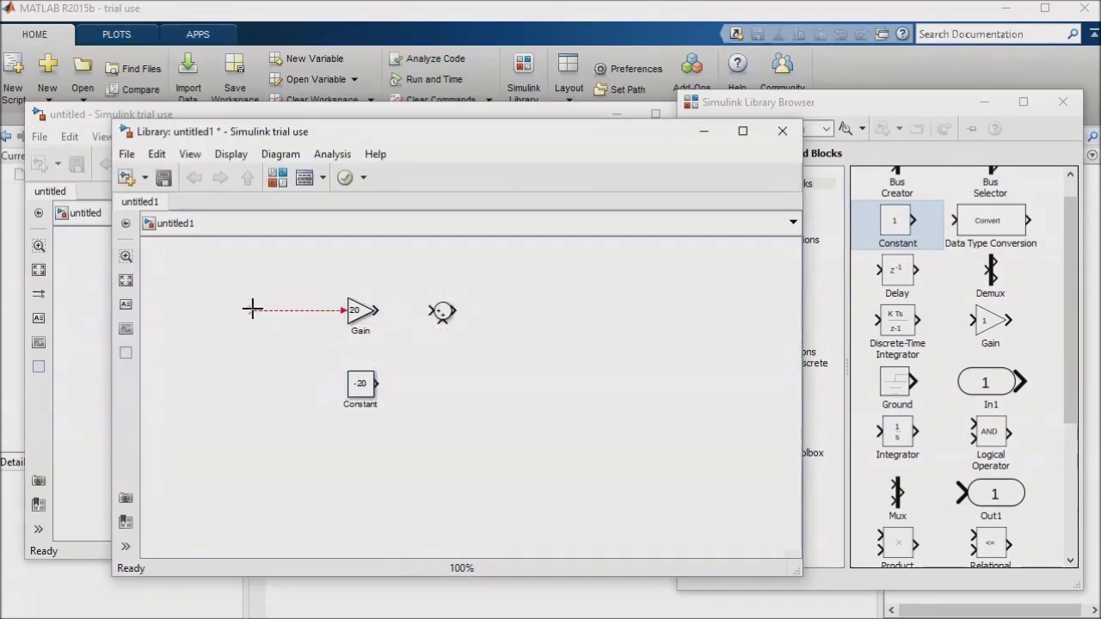
# Step: Wire Gain and Constant into the Sum with open input and output lines, then select all three
pyautogui.moveTo(347, 311); pyautogui.dragTo(233, 310)
pyautogui.moveTo(377, 310); pyautogui.dragTo(430, 310)
pyautogui.moveTo(375, 383); pyautogui.dragTo(443, 320)
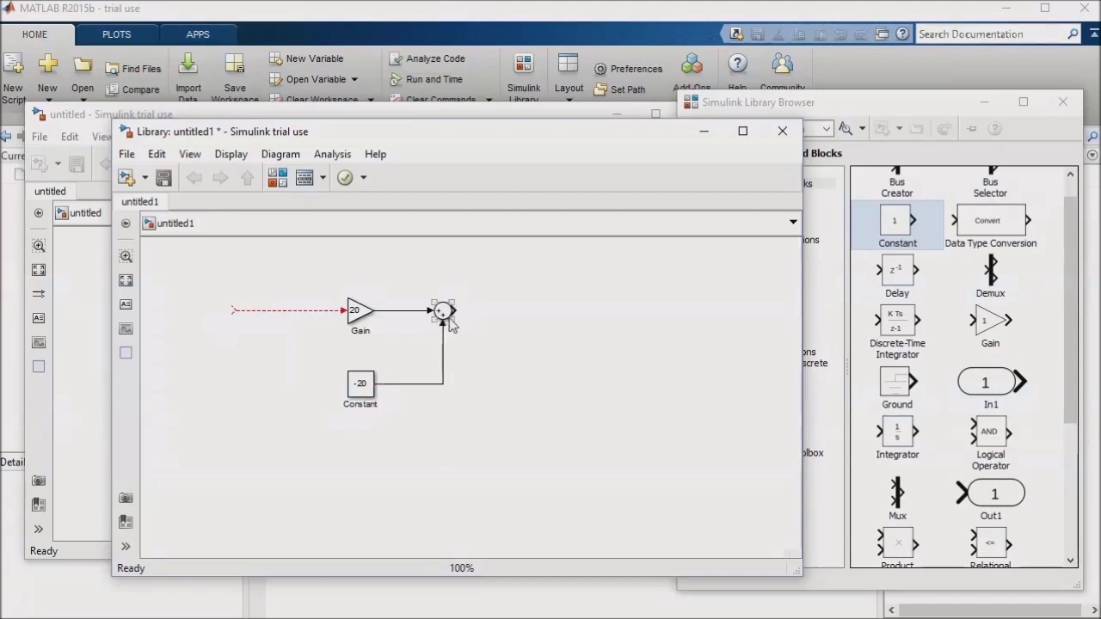
pyautogui.moveTo(454, 310); pyautogui.dragTo(605, 311)
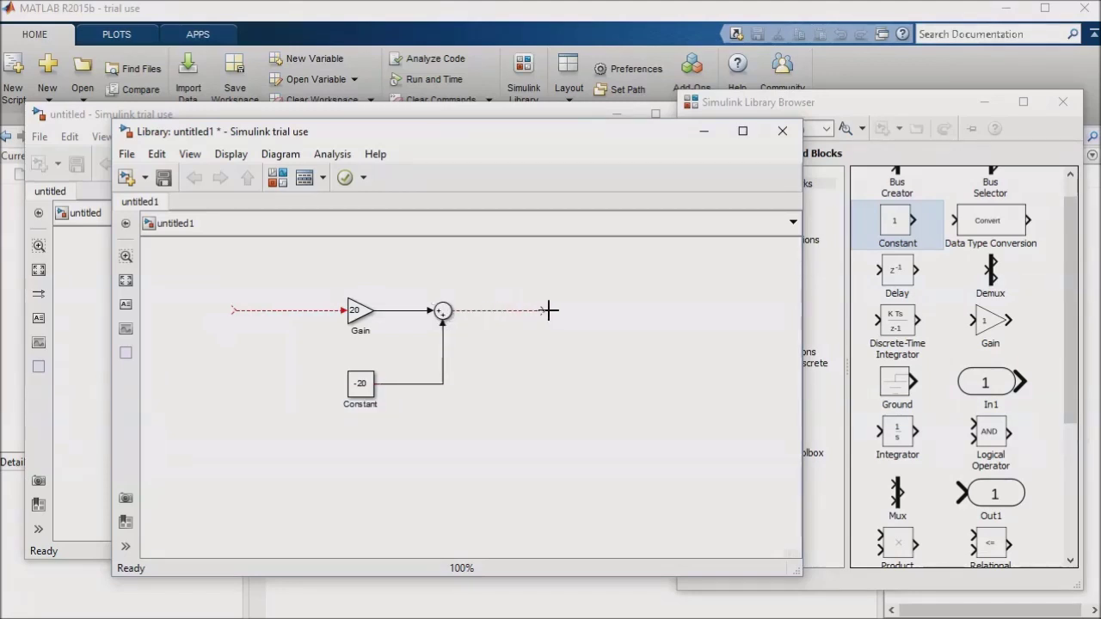
pyautogui.moveTo(306, 278)
pyautogui.mouseDown()
pyautogui.moveTo(472, 437)
pyautogui.moveTo(505, 442)
pyautogui.mouseUp()
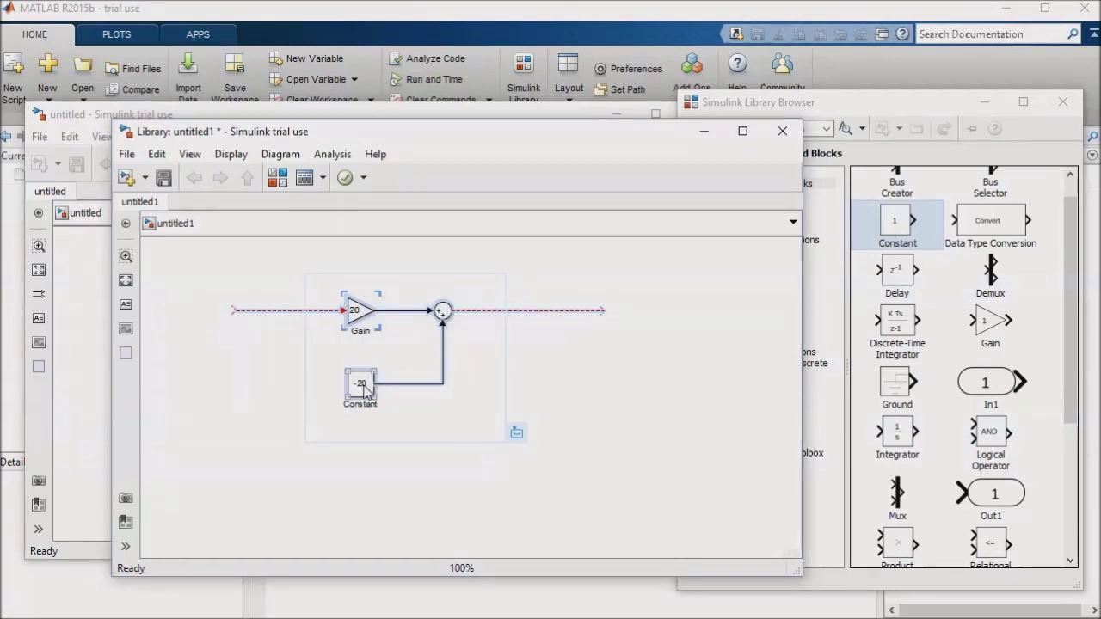
# Step: Group the selected Gain, Constant and Sum blocks into one subsystem
pyautogui.click(365, 390)
pyautogui.rightClick(365, 390)
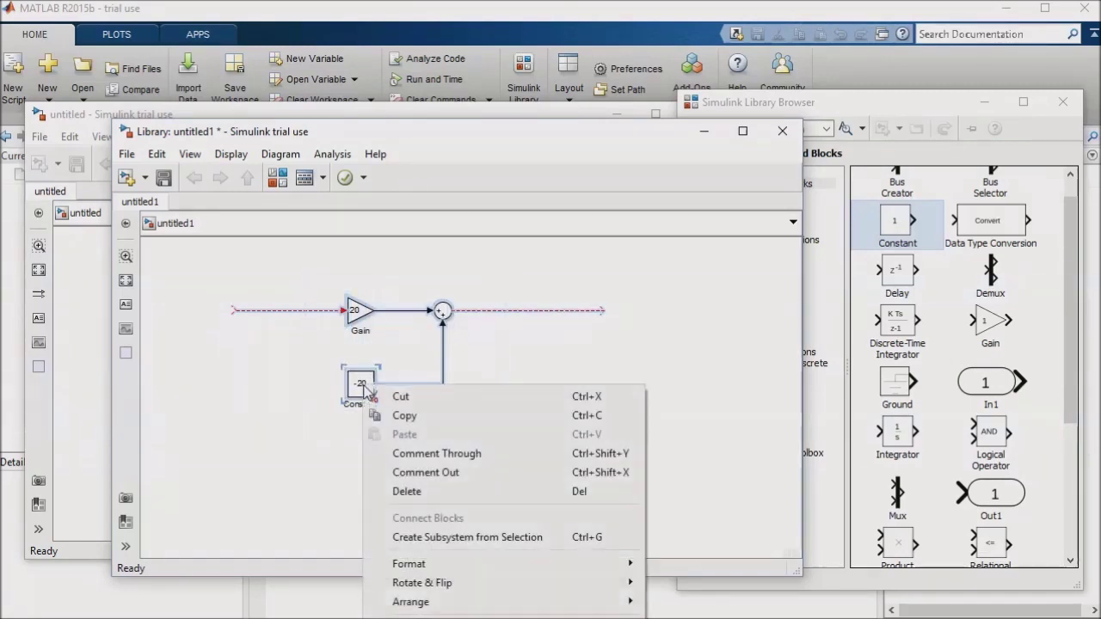
pyautogui.click(462, 535)
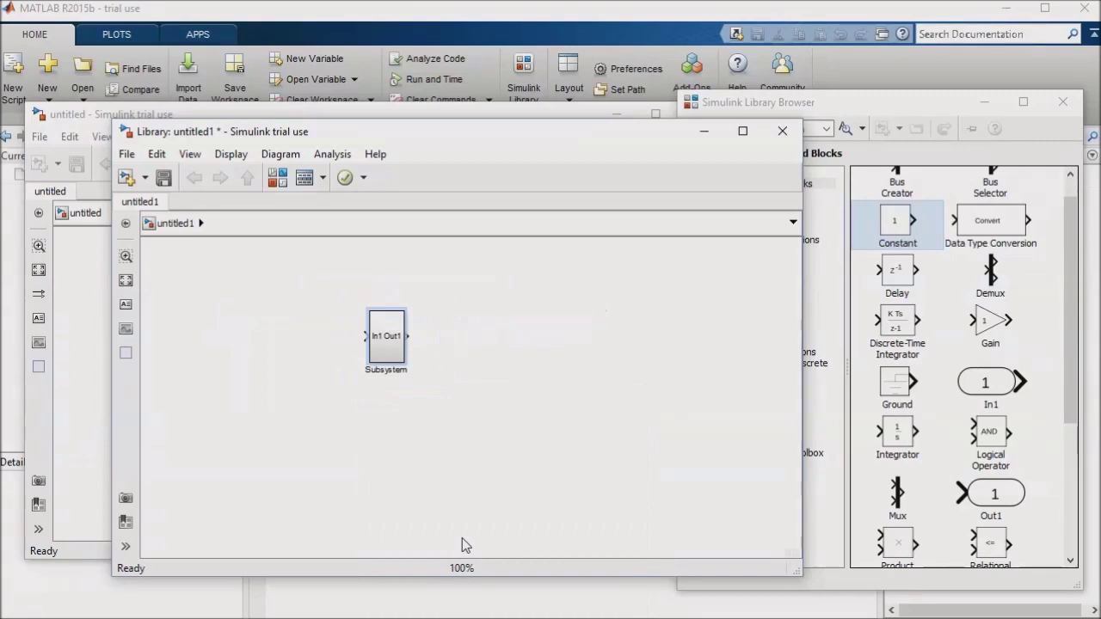
# Step: Save the library as SensorLibrary and widen the Subsystem block
pyautogui.click(126, 154)
pyautogui.click(164, 238)
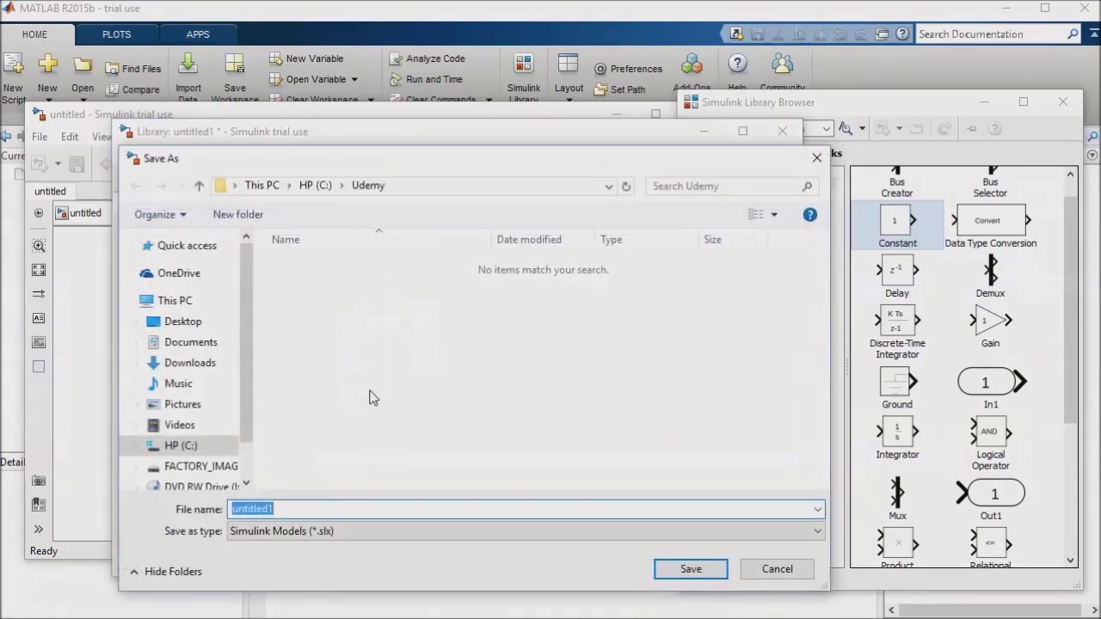
pyautogui.write('SensorLibrary')
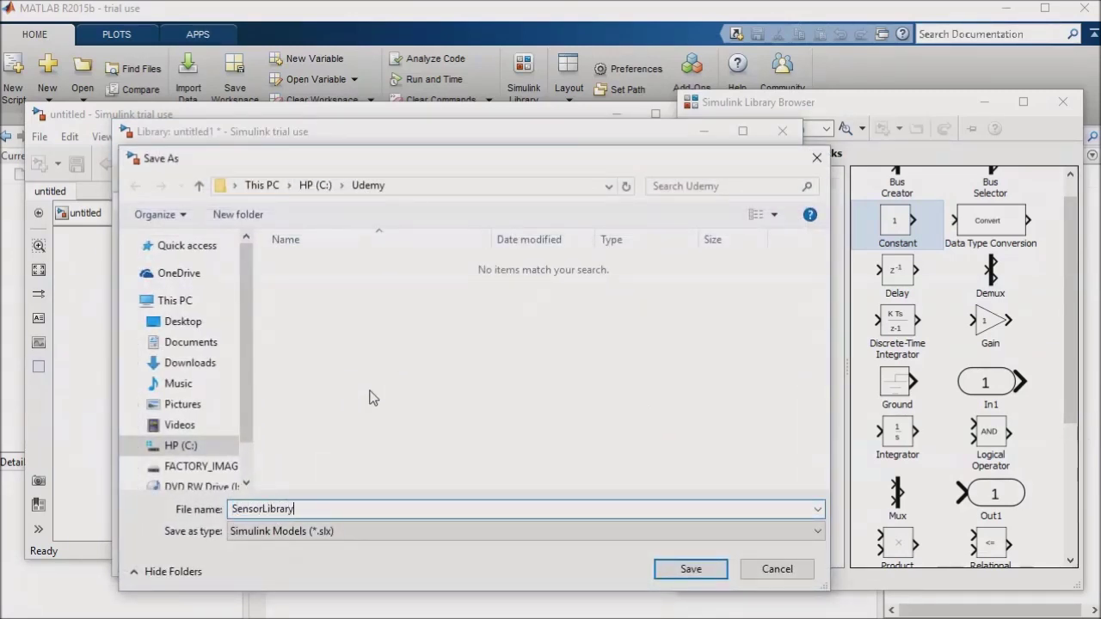
pyautogui.press('Return')
pyautogui.moveTo(406, 361); pyautogui.dragTo(454, 349)
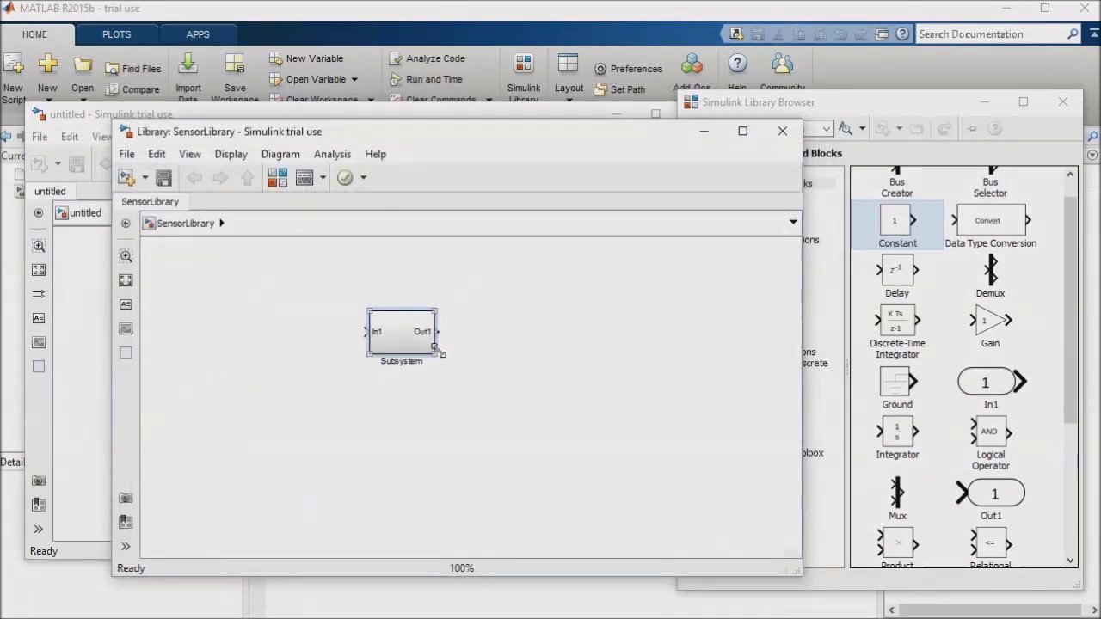
# Step: Inside the subsystem, rename the ports RawSignal and CorrectedValue
pyautogui.doubleClick(408, 341)
pyautogui.doubleClick(171, 281)
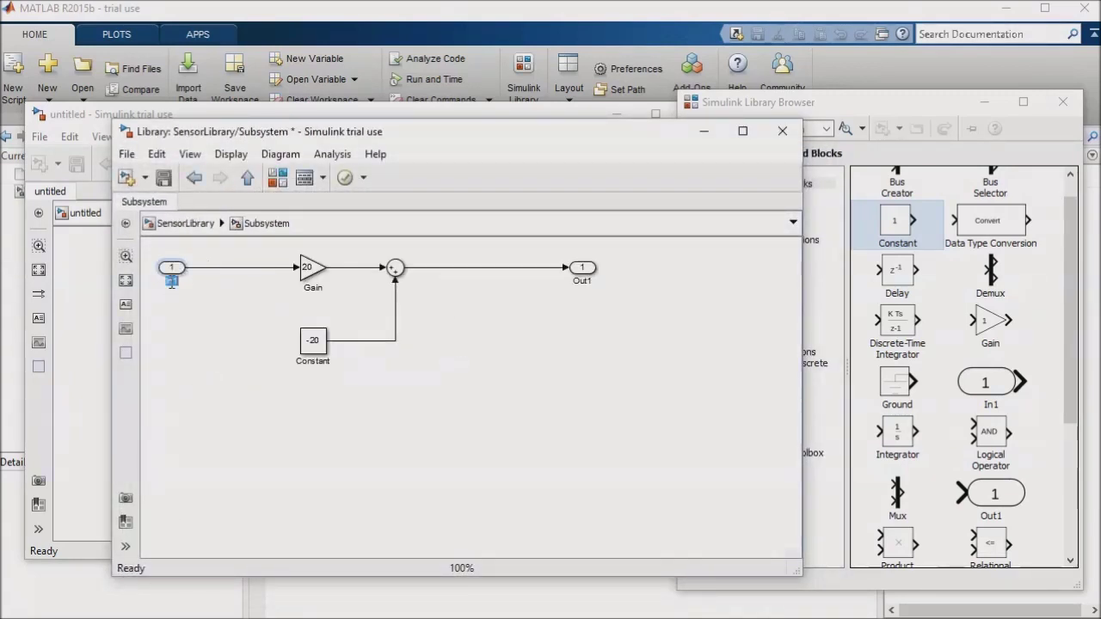
pyautogui.write('RawSignal')
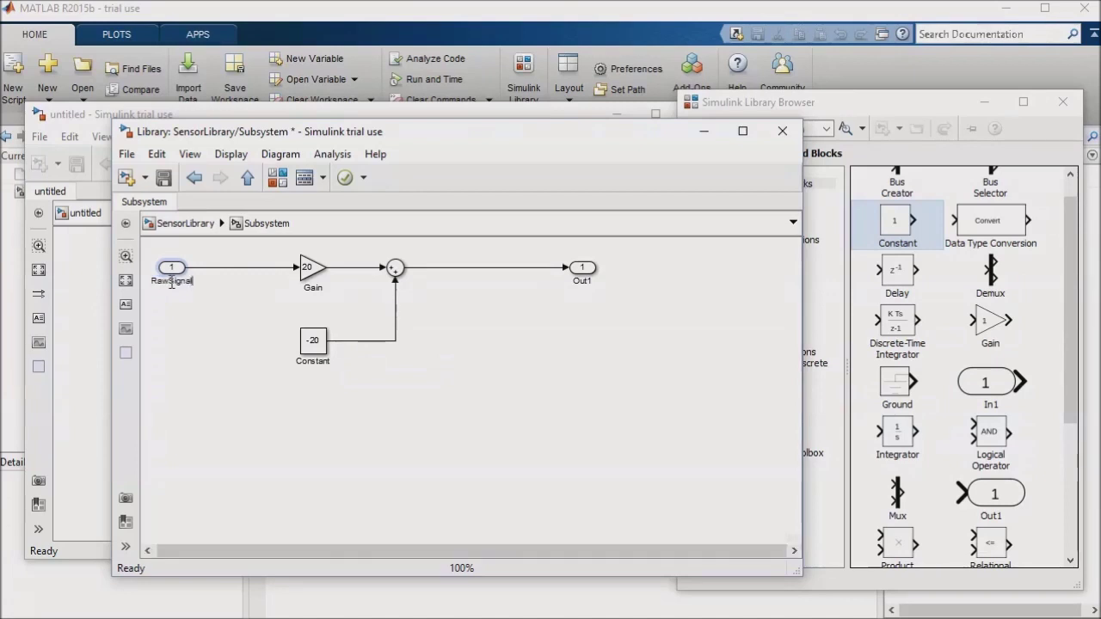
pyautogui.doubleClick(581, 280)
pyautogui.write('CorrectedValue')
# Step: Rename the Constant block to Offset and the Gain block to Slope
pyautogui.doubleClick(314, 361)
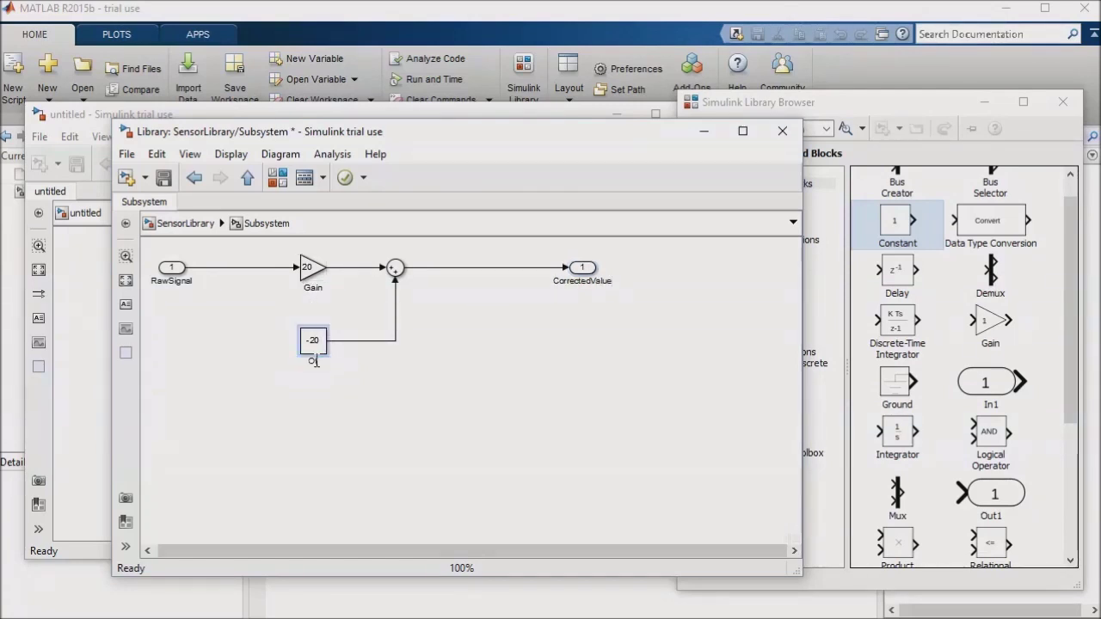
pyautogui.write('Offset')
pyautogui.doubleClick(312, 287)
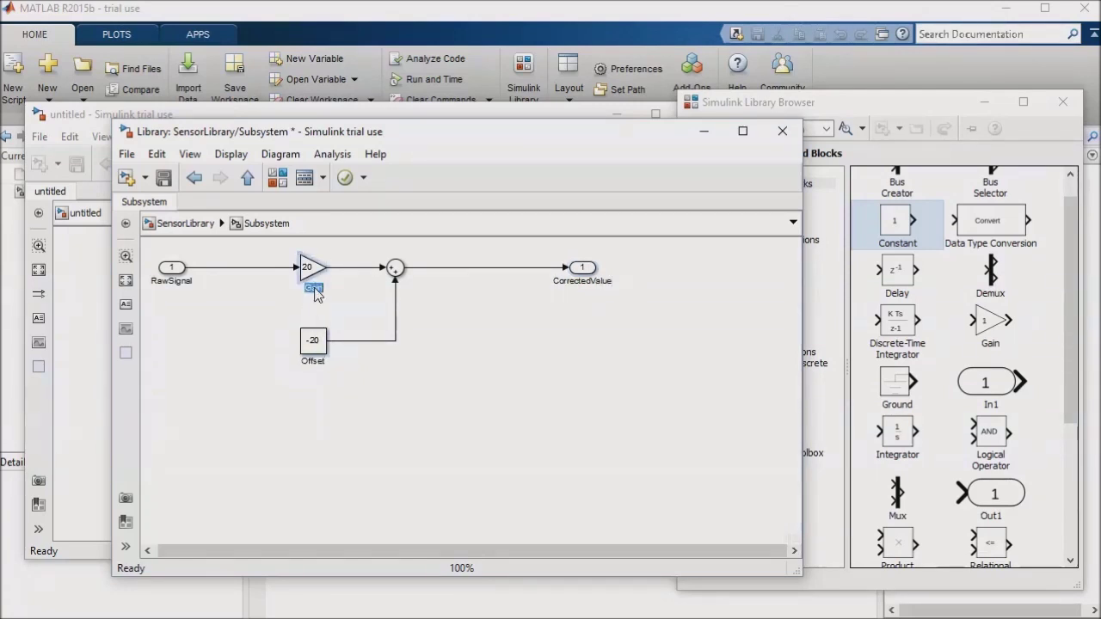
pyautogui.write('Scope')
pyautogui.click(268, 447)
# Step: At library level, rename the subsystem block to 'Sensor Signal Processing'
pyautogui.click(247, 177)
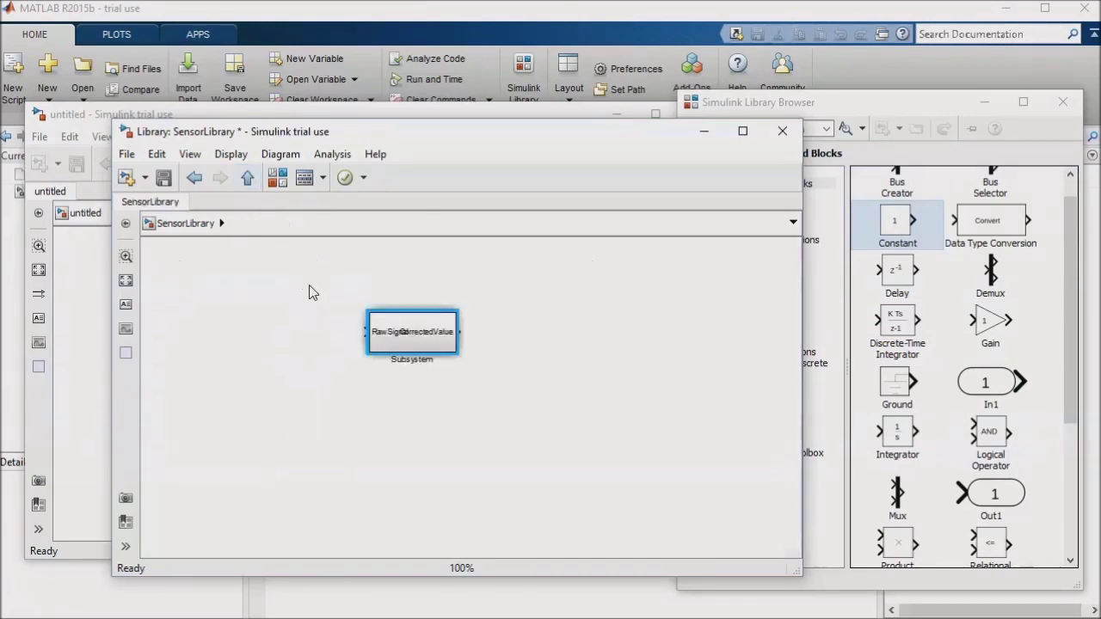
pyautogui.doubleClick(412, 359)
pyautogui.write('Sensor')
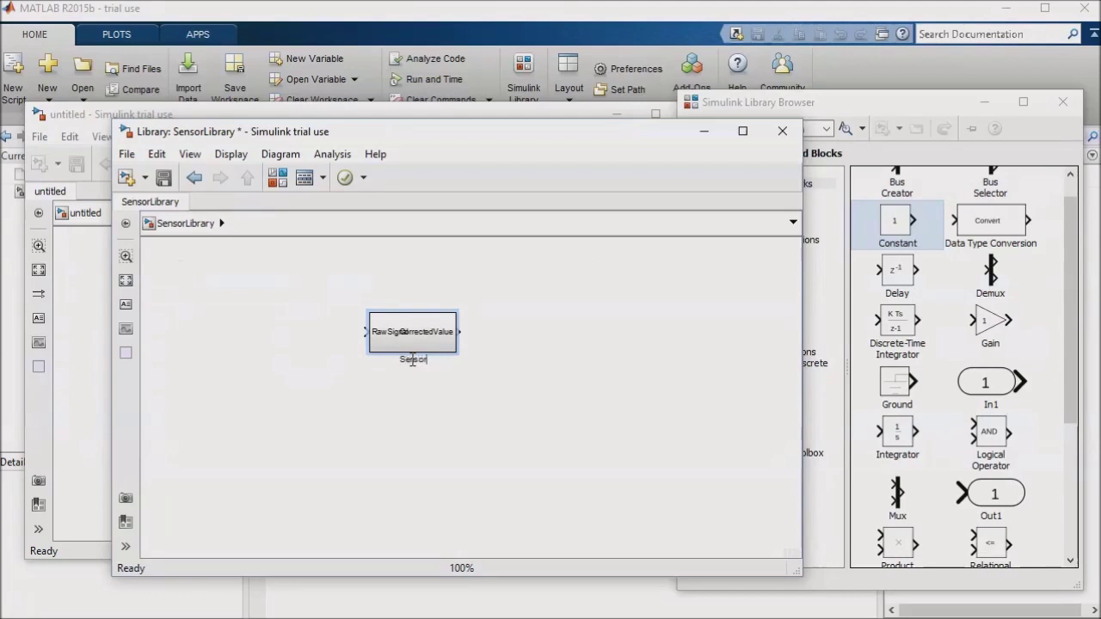
pyautogui.write(' Signal Proce')
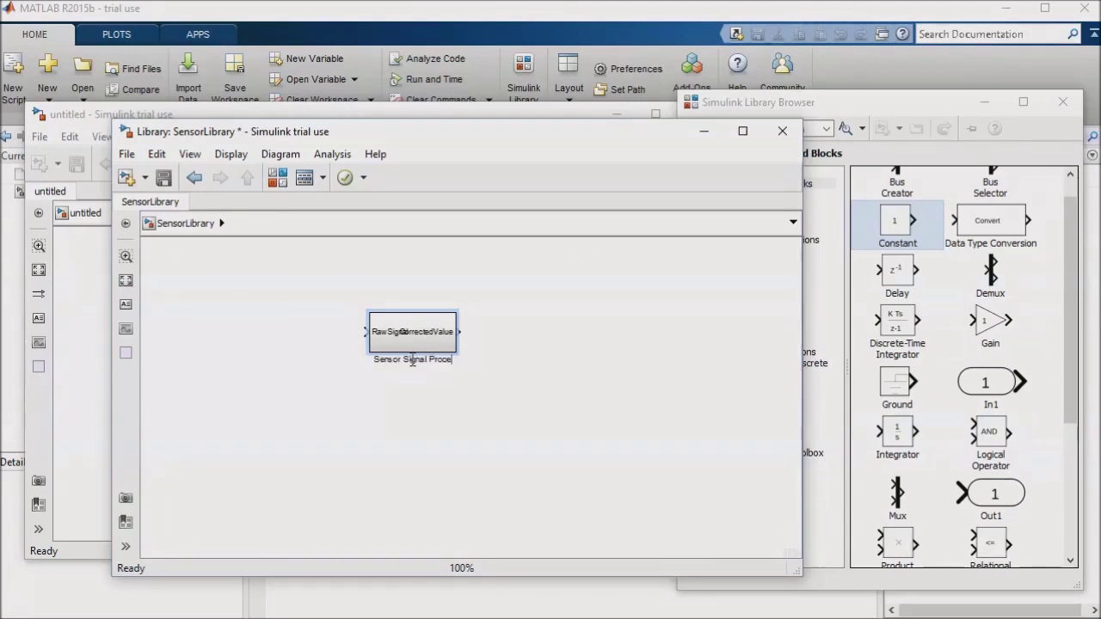
pyautogui.write('ssing')
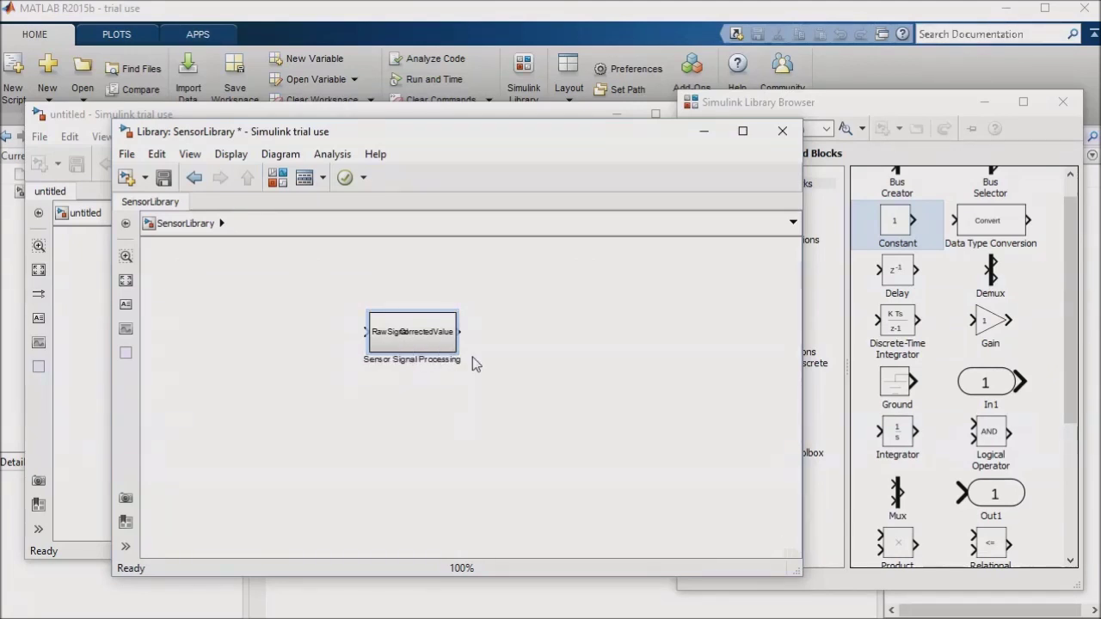
pyautogui.click(460, 344)
# Step: Create a mask on Sensor Signal Processing and add two Edit parameters to its dialog
pyautogui.moveTo(456, 352); pyautogui.dragTo(486, 352)
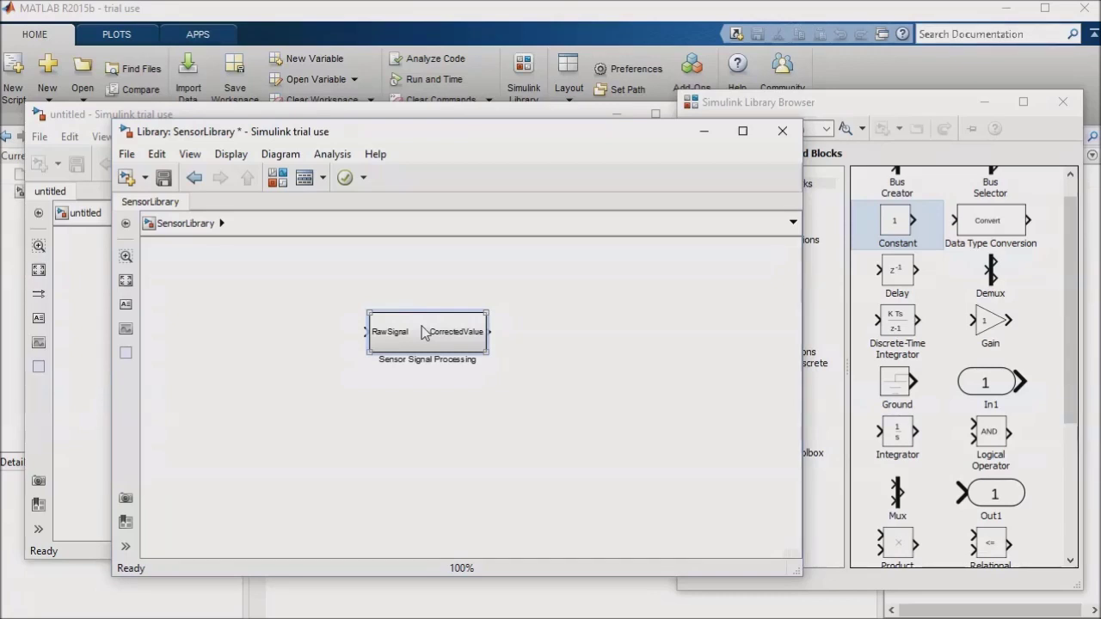
pyautogui.rightClick(423, 333)
pyautogui.moveTo(482, 218)
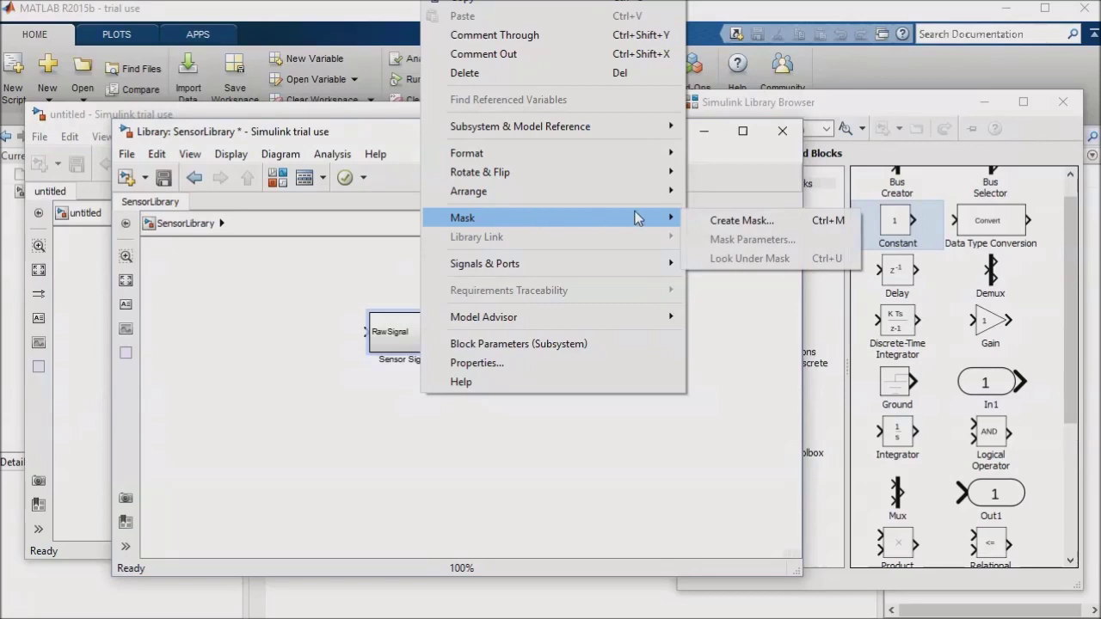
pyautogui.click(801, 220)
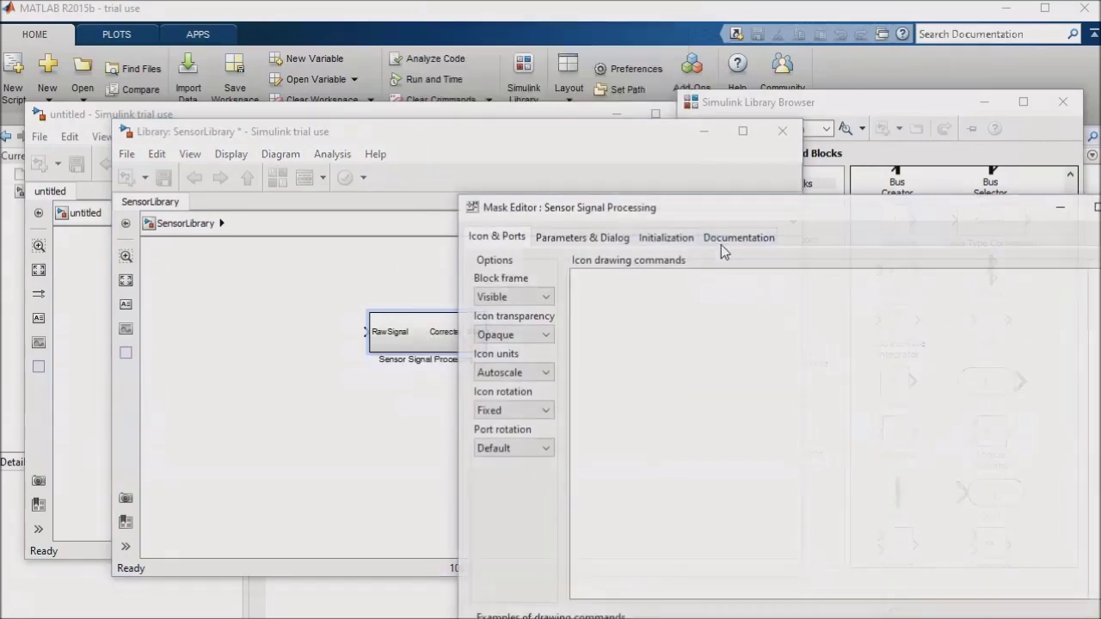
pyautogui.moveTo(645, 207)
pyautogui.mouseDown()
pyautogui.moveTo(496, 72)
pyautogui.moveTo(508, 60)
pyautogui.mouseUp()
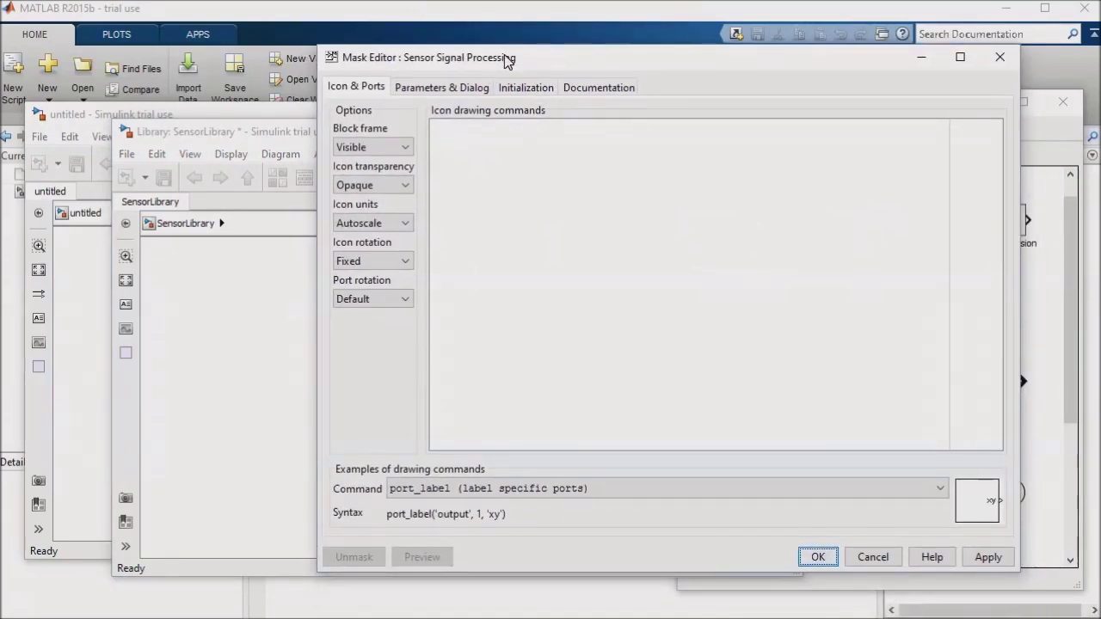
pyautogui.click(452, 88)
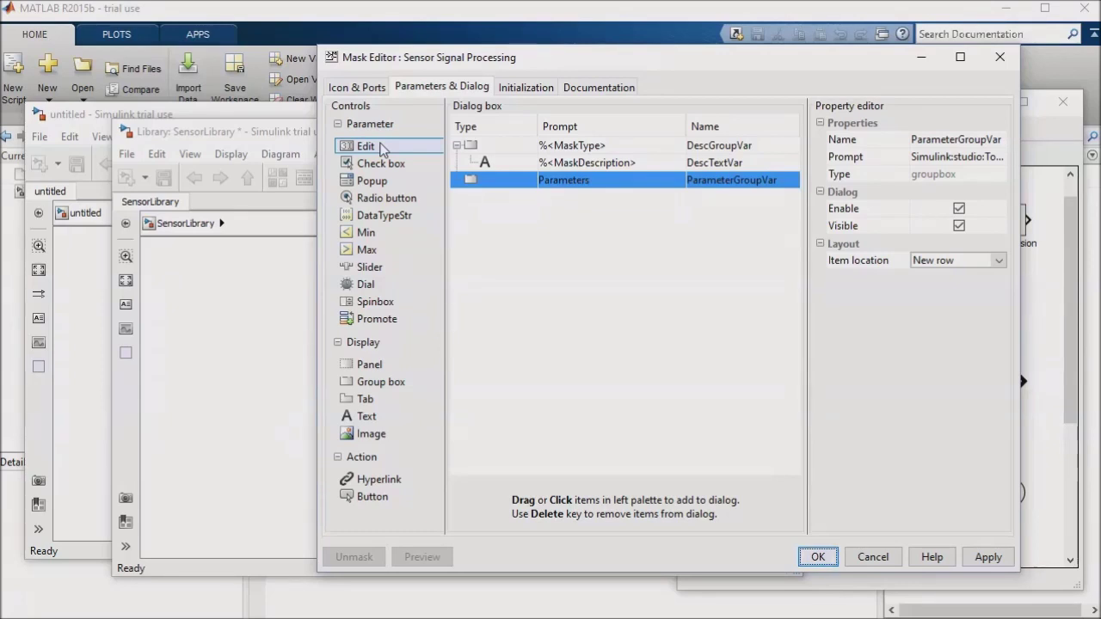
pyautogui.click(381, 148)
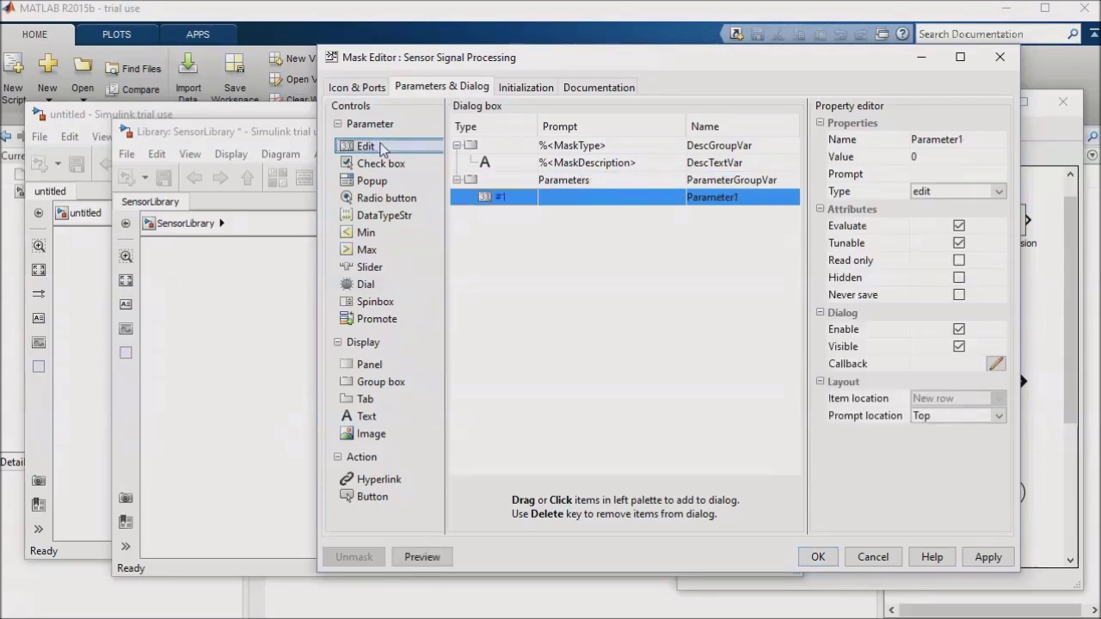
# Step: Add two text labels and place them between the mask's edit parameters
pyautogui.click(368, 418)
pyautogui.click(572, 231)
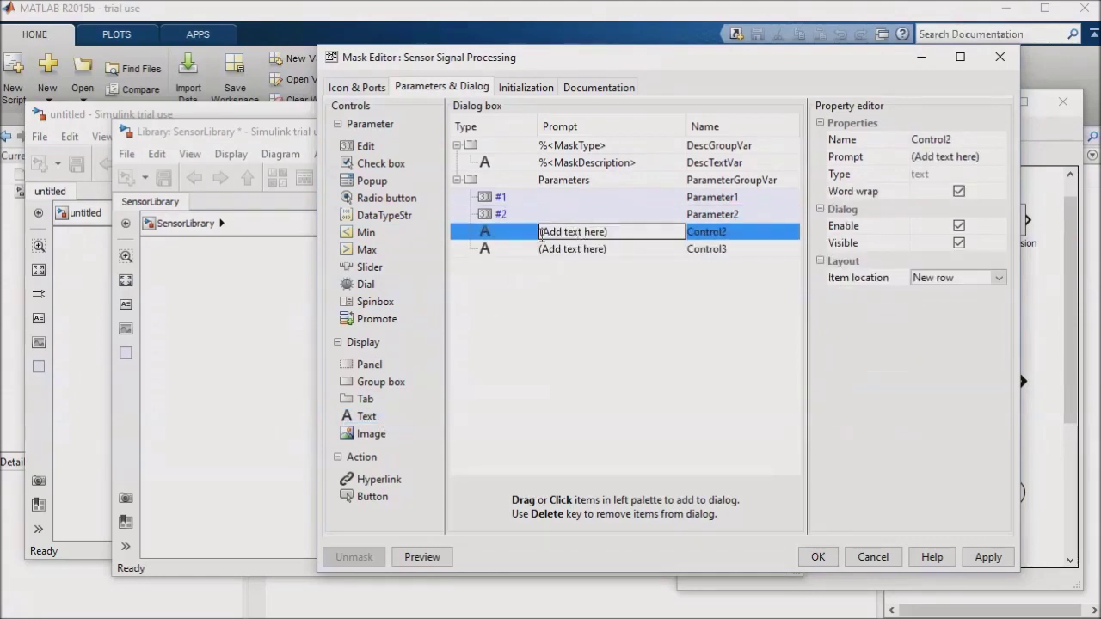
pyautogui.click(509, 239)
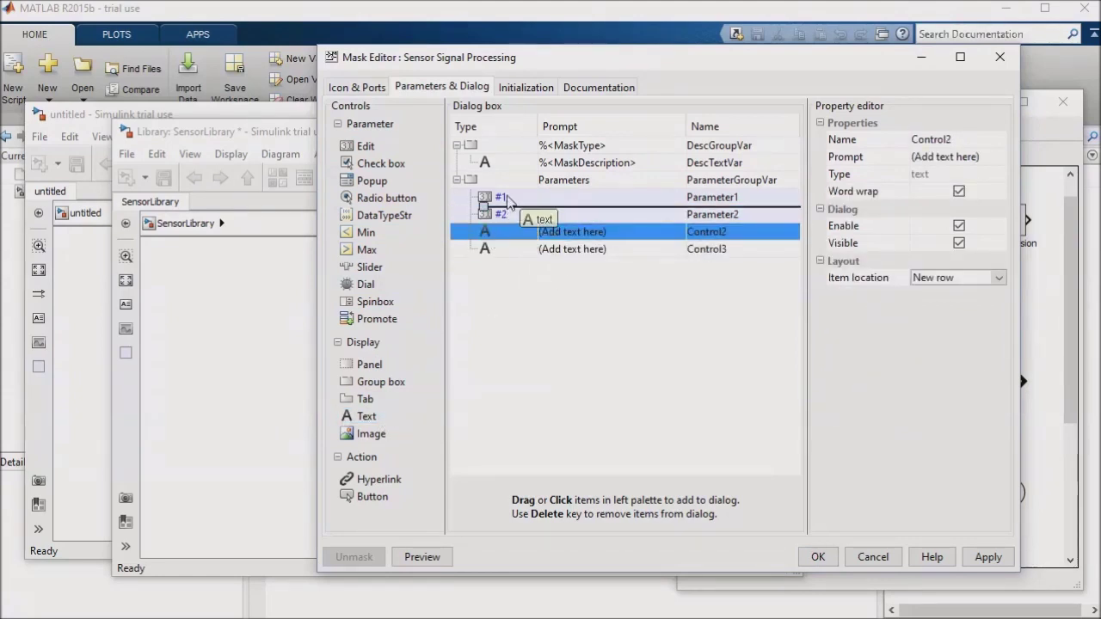
pyautogui.moveTo(490, 237); pyautogui.dragTo(491, 191)
pyautogui.moveTo(484, 249); pyautogui.dragTo(510, 201)
pyautogui.moveTo(486, 249); pyautogui.dragTo(514, 197)
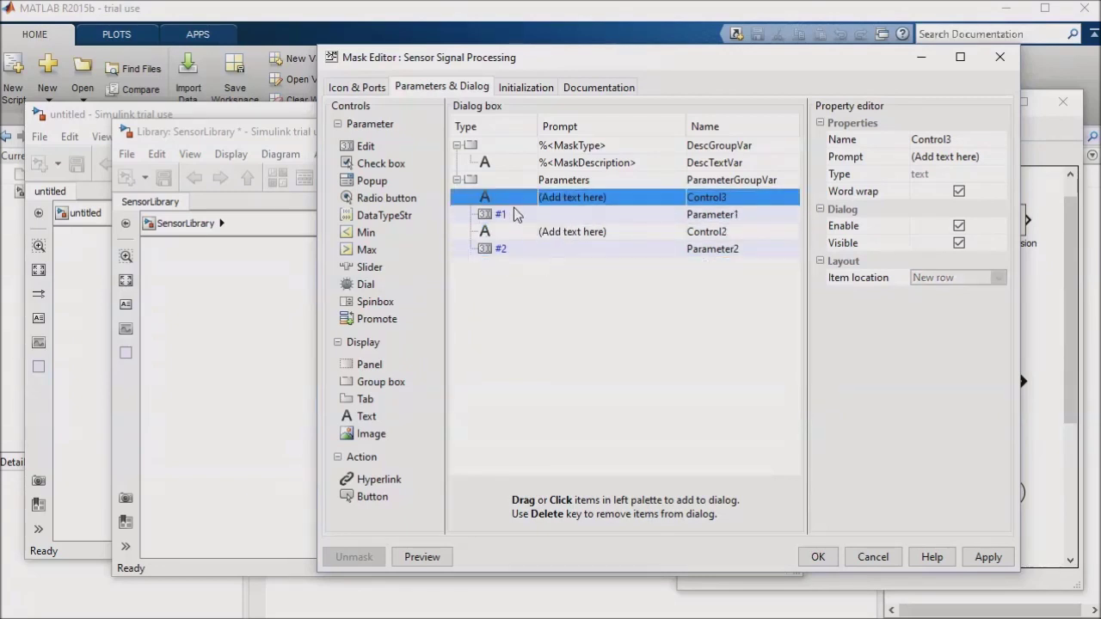
# Step: Label the controls Slope and Offset and name the parameters slope and offset
pyautogui.doubleClick(573, 197)
pyautogui.tripleClick(593, 197)
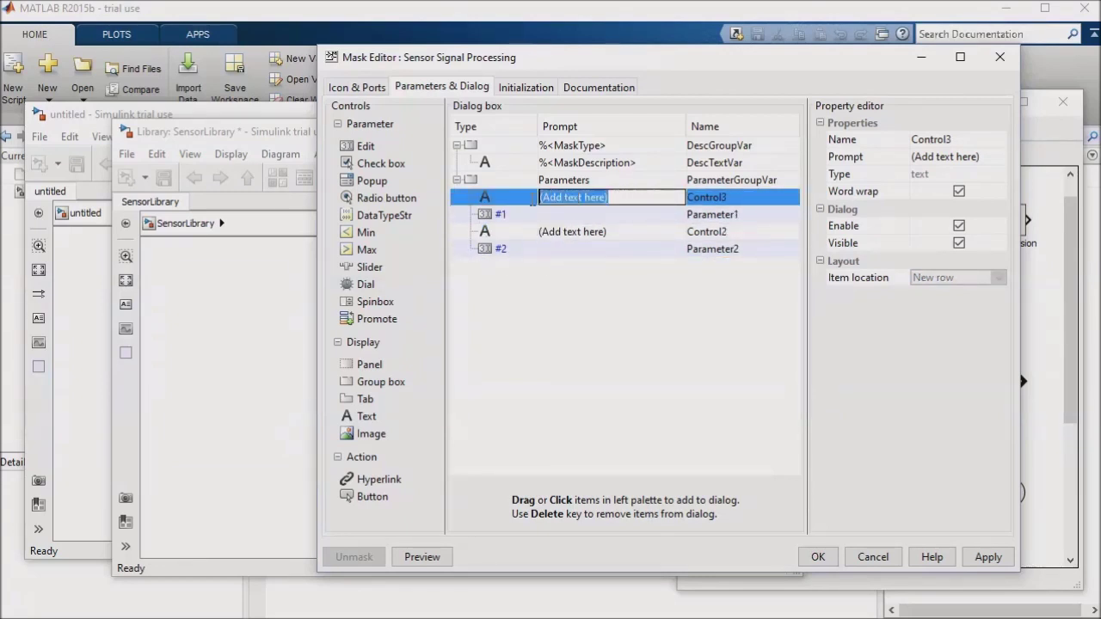
pyautogui.write('Slope')
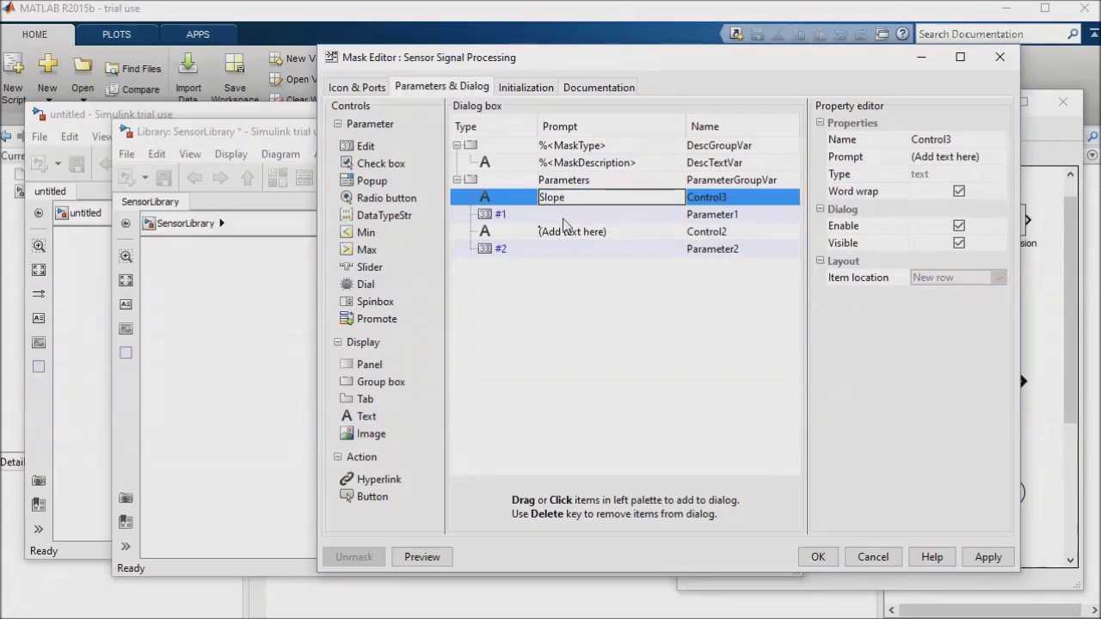
pyautogui.doubleClick(589, 231)
pyautogui.moveTo(622, 232); pyautogui.dragTo(497, 218)
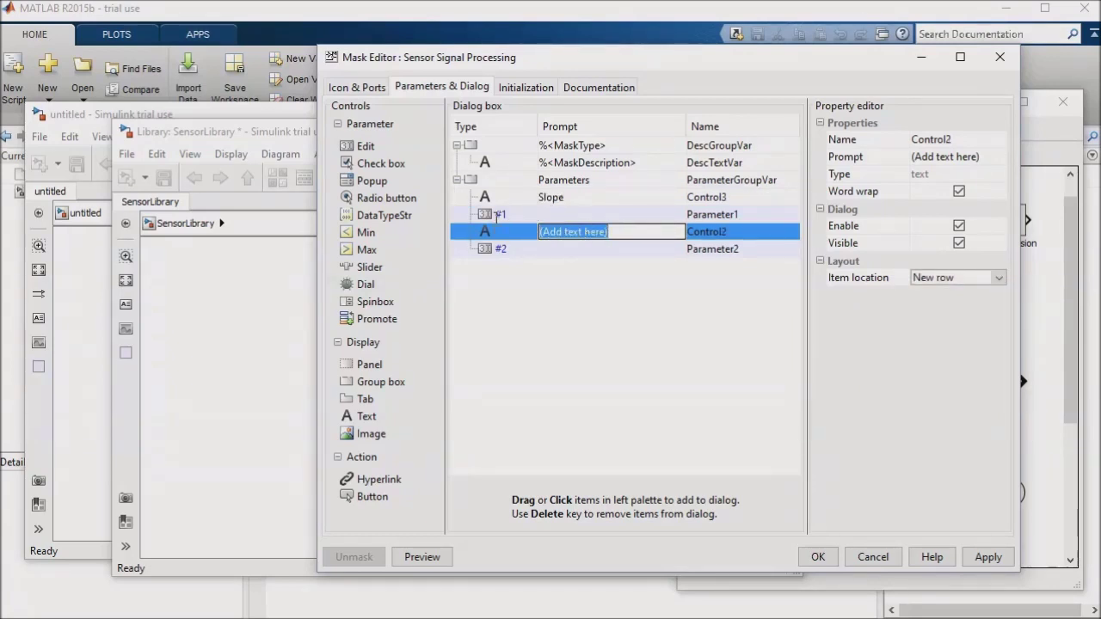
pyautogui.write('Offset')
pyautogui.click(744, 217)
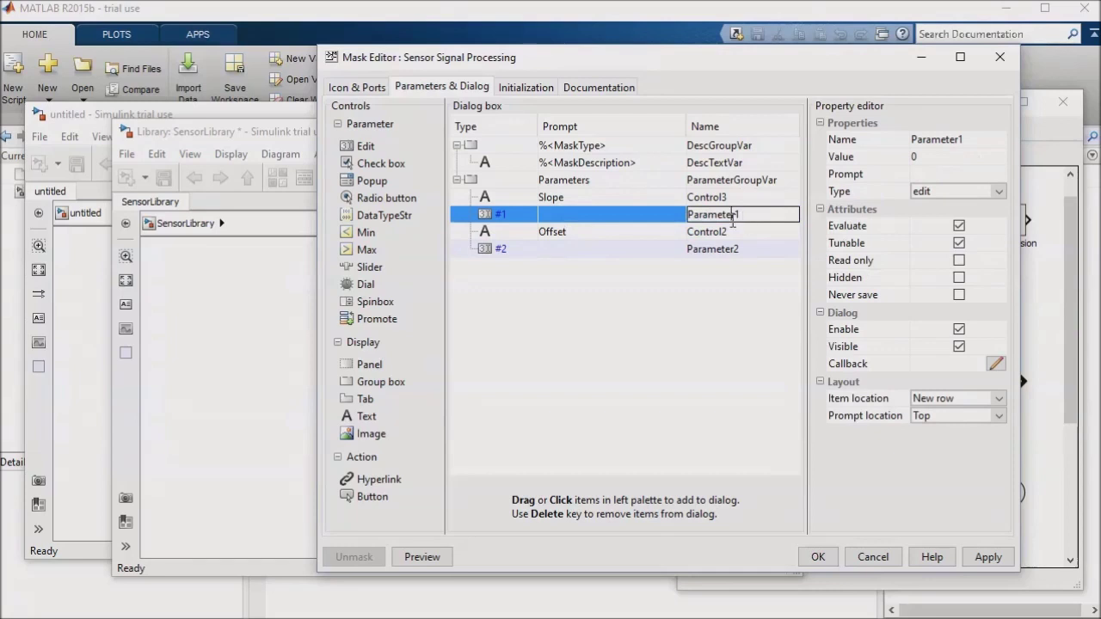
pyautogui.doubleClick(745, 217)
pyautogui.write('slope')
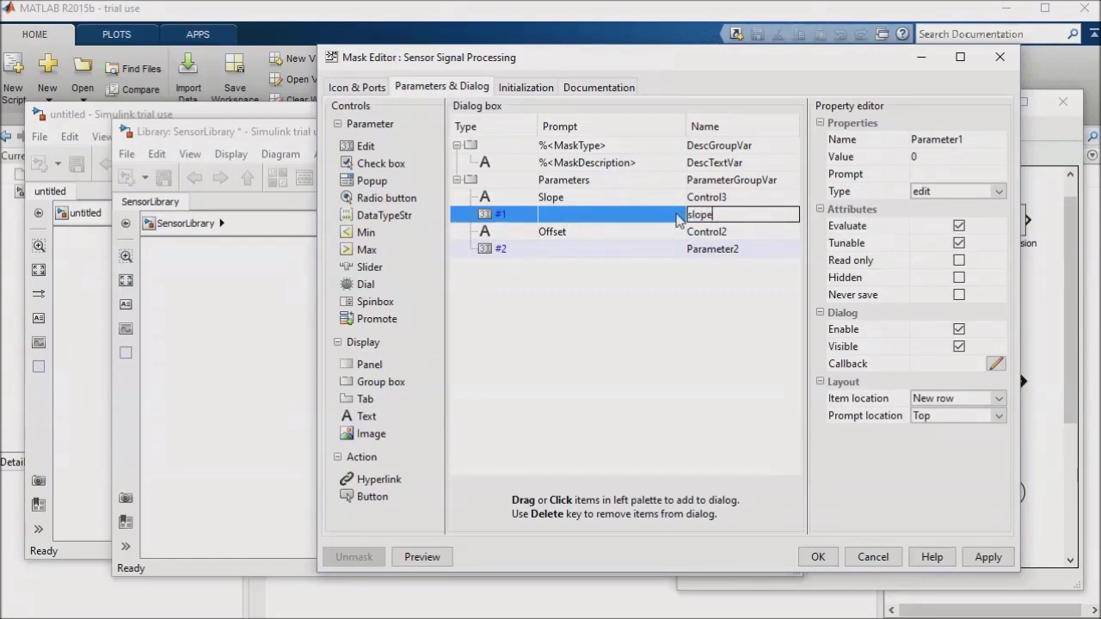
pyautogui.doubleClick(735, 249)
pyautogui.write('of')
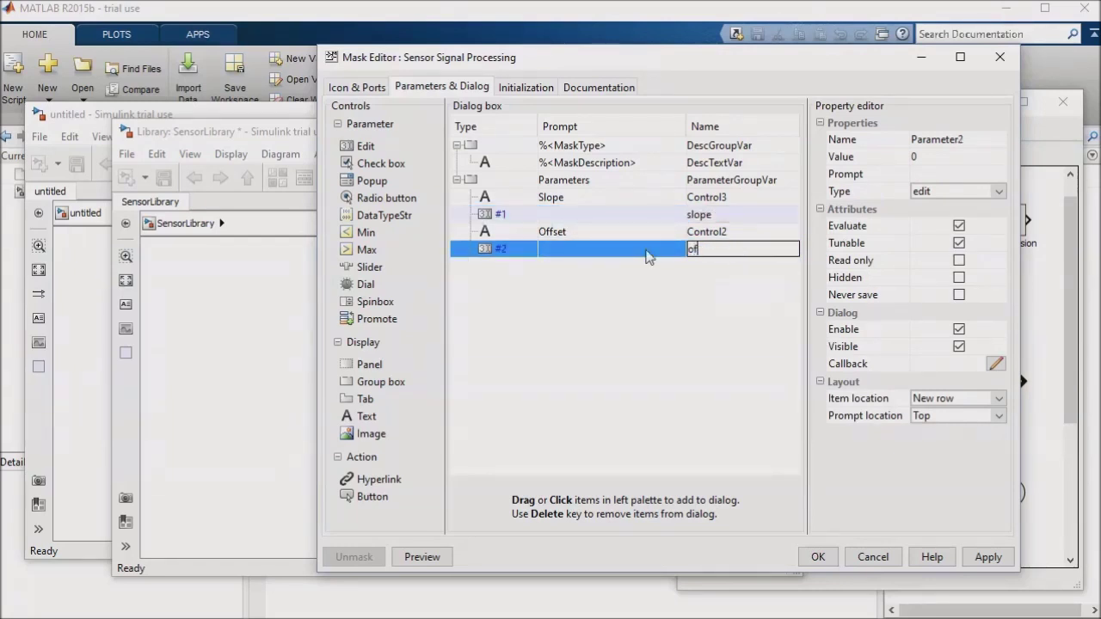
pyautogui.write('fset')
# Step: Title the mask 'Sensor Signal Processing', add its slope/offset description, and apply the mask
pyautogui.click(748, 148)
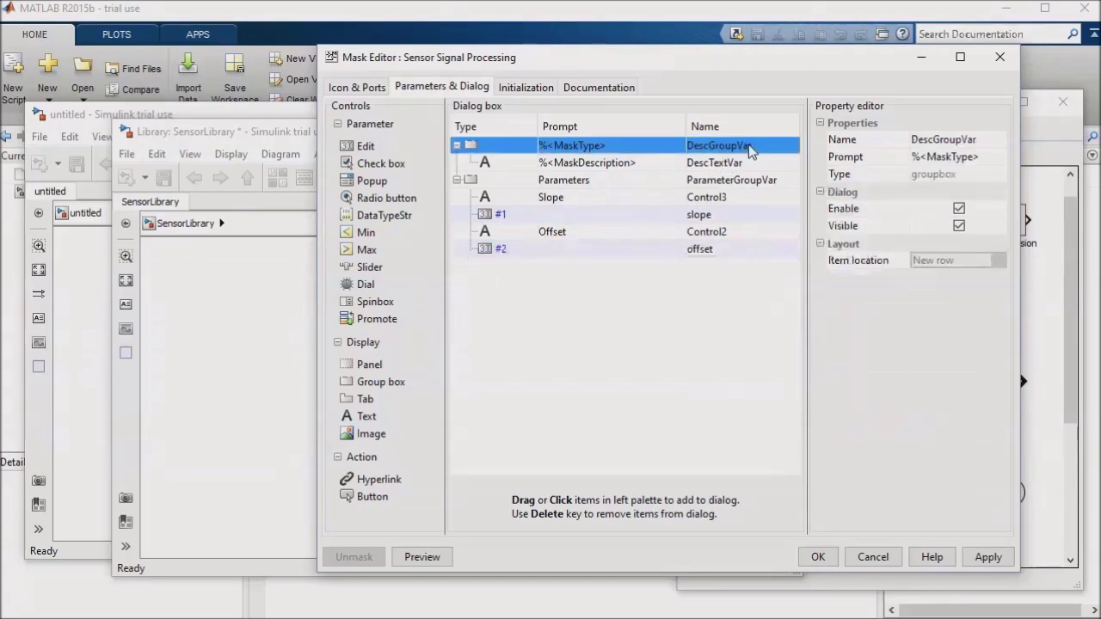
pyautogui.click(989, 159)
pyautogui.write('Sensor ')
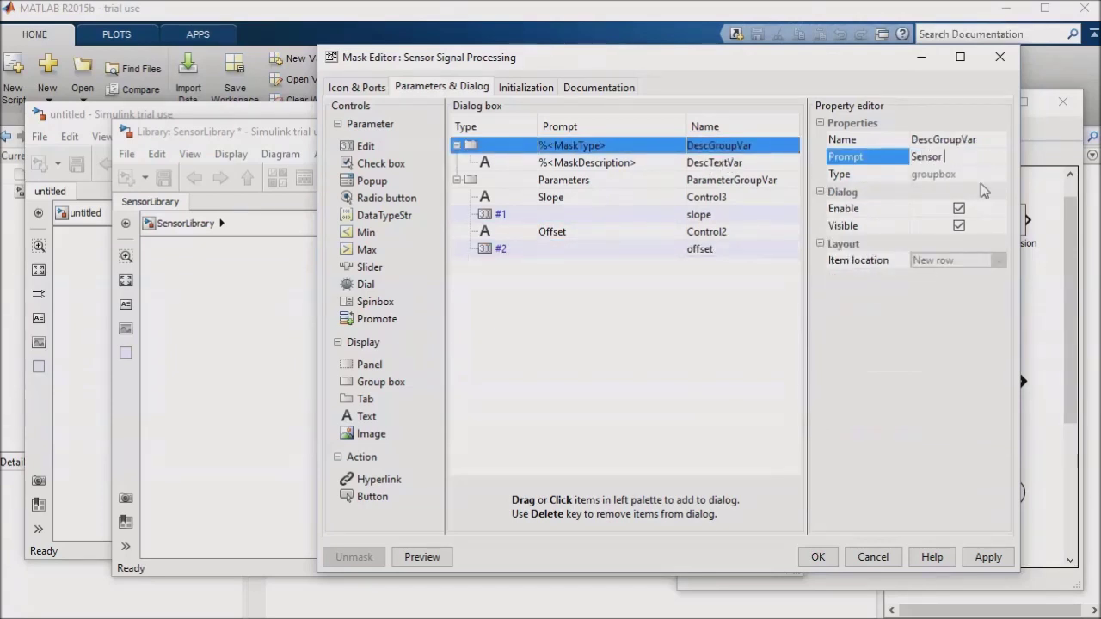
pyautogui.write('Signal Processing')
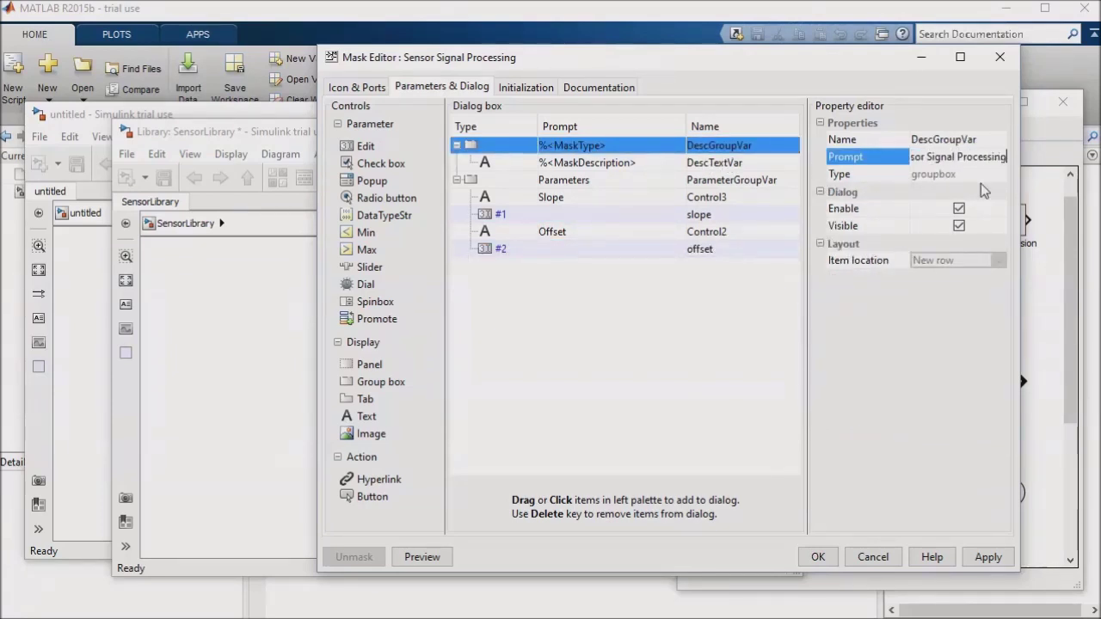
pyautogui.click(761, 164)
pyautogui.click(942, 159)
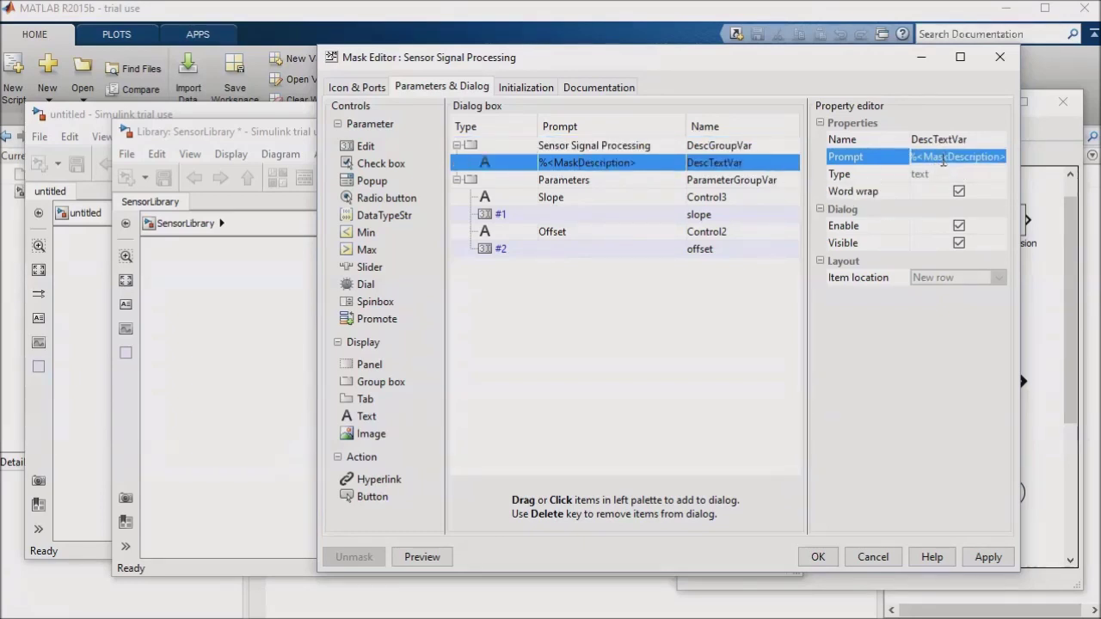
pyautogui.write('This block all')
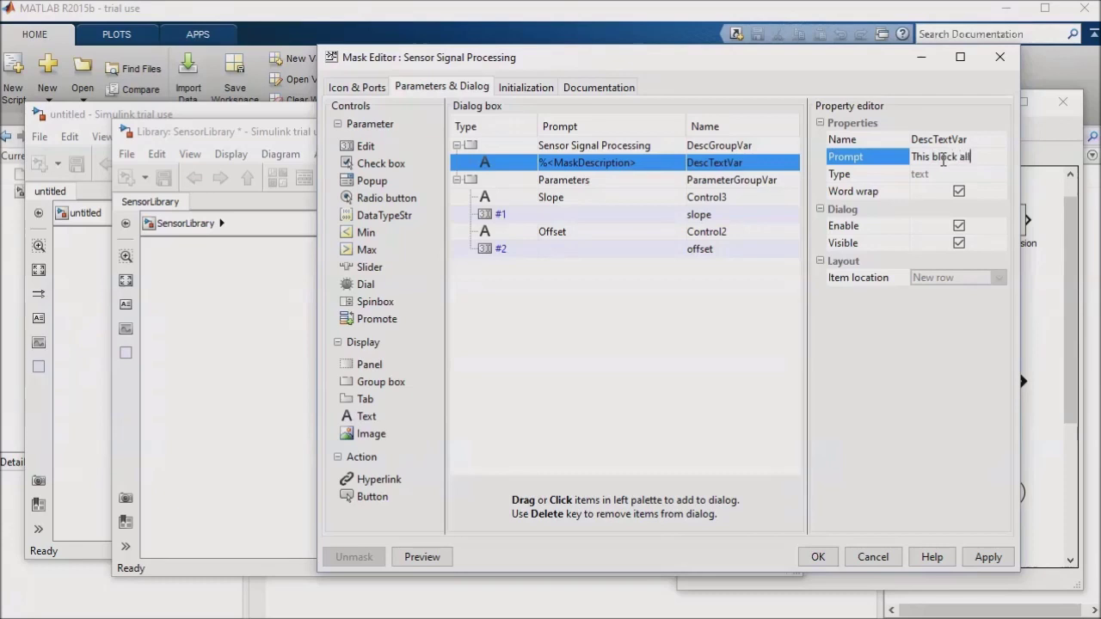
pyautogui.write('s you to add a')
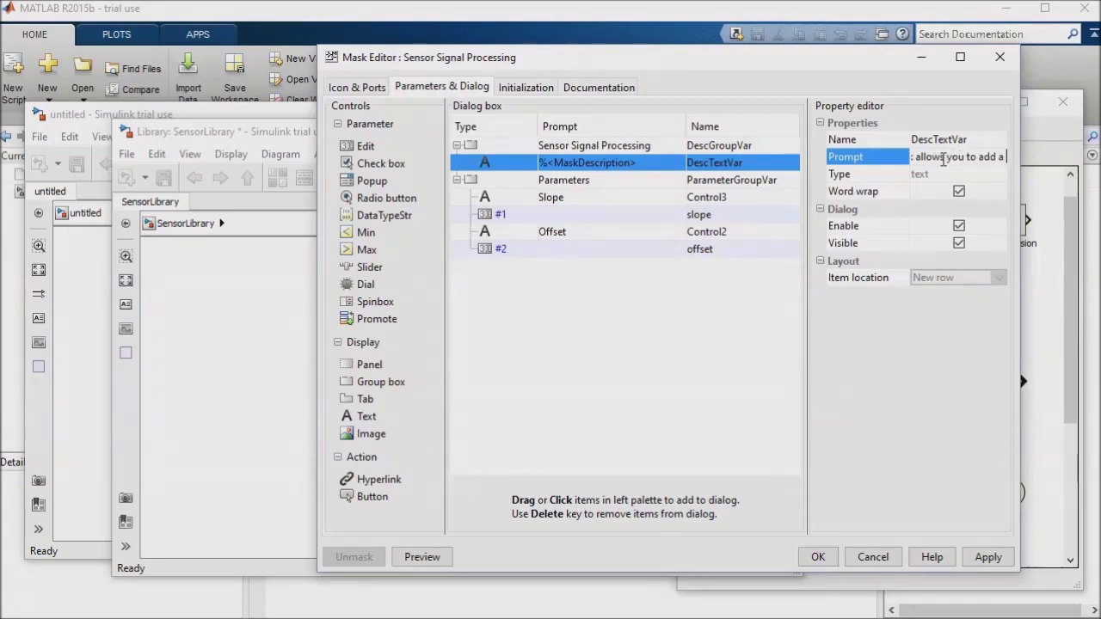
pyautogui.write(' slope and an offset')
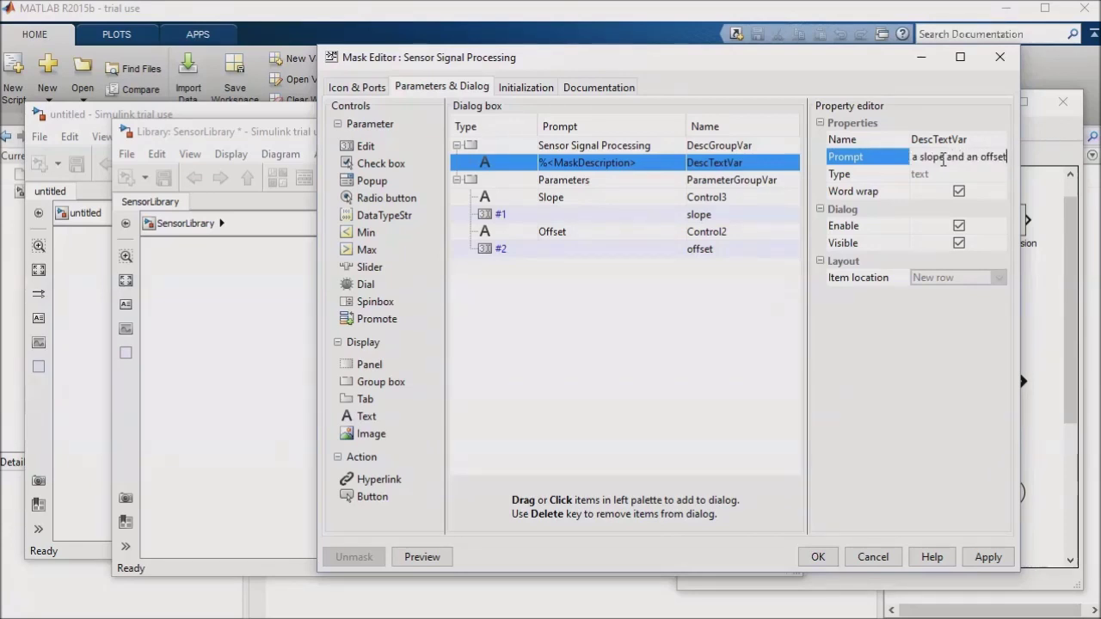
pyautogui.write(' to a raw signal valu')
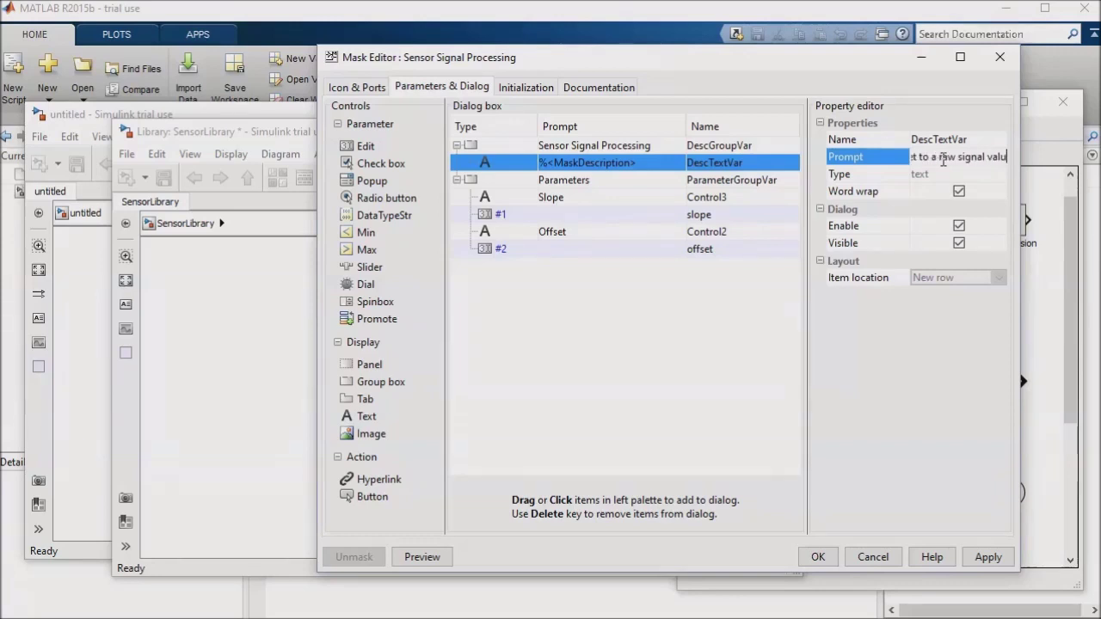
pyautogui.write('e')
pyautogui.press('Return')
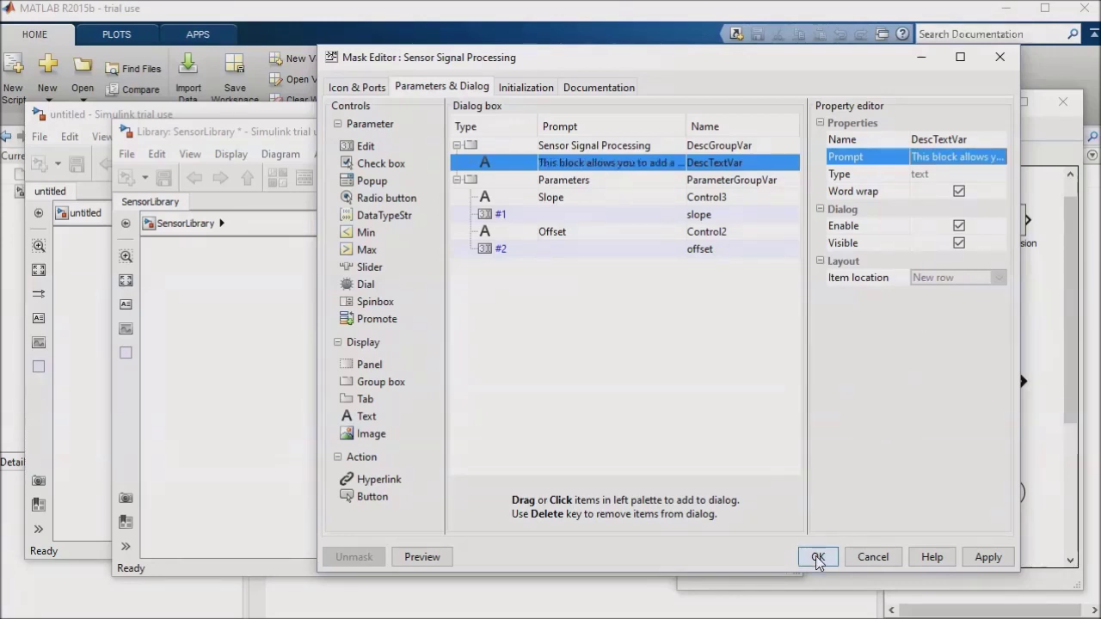
pyautogui.click(818, 556)
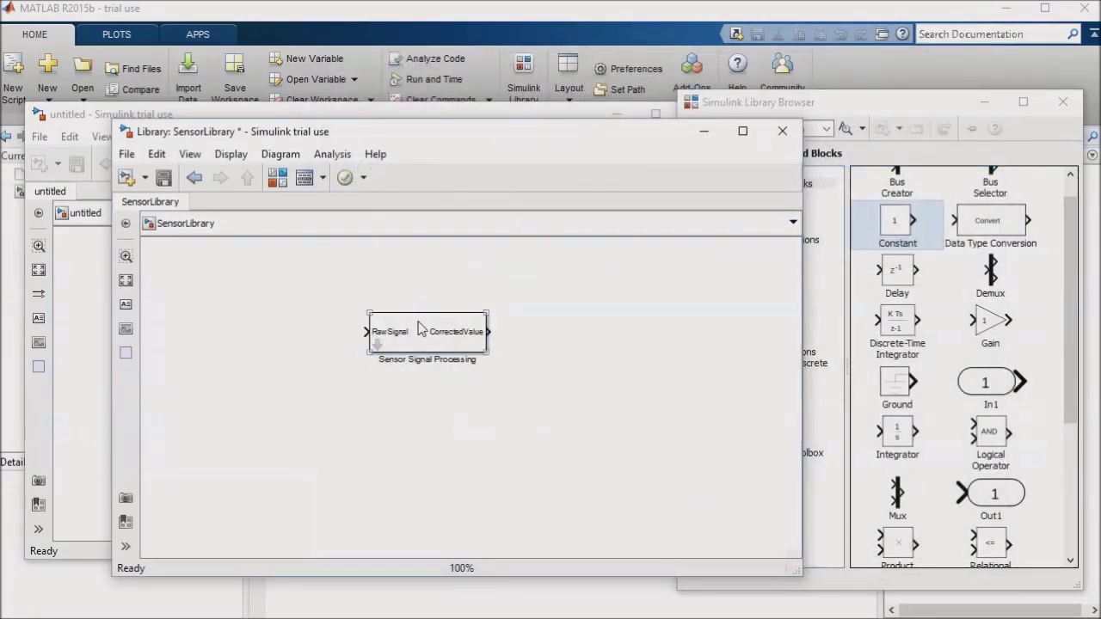
# Step: Check the masked block's dialog shows Slope and Offset fields, then cancel it
pyautogui.doubleClick(420, 329)
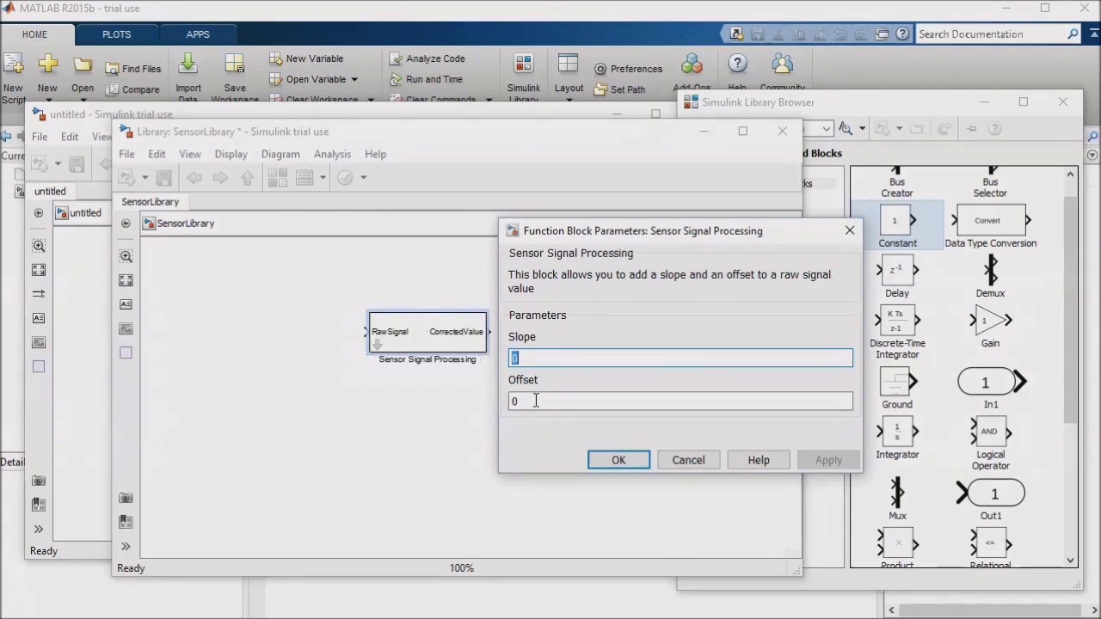
pyautogui.click(688, 460)
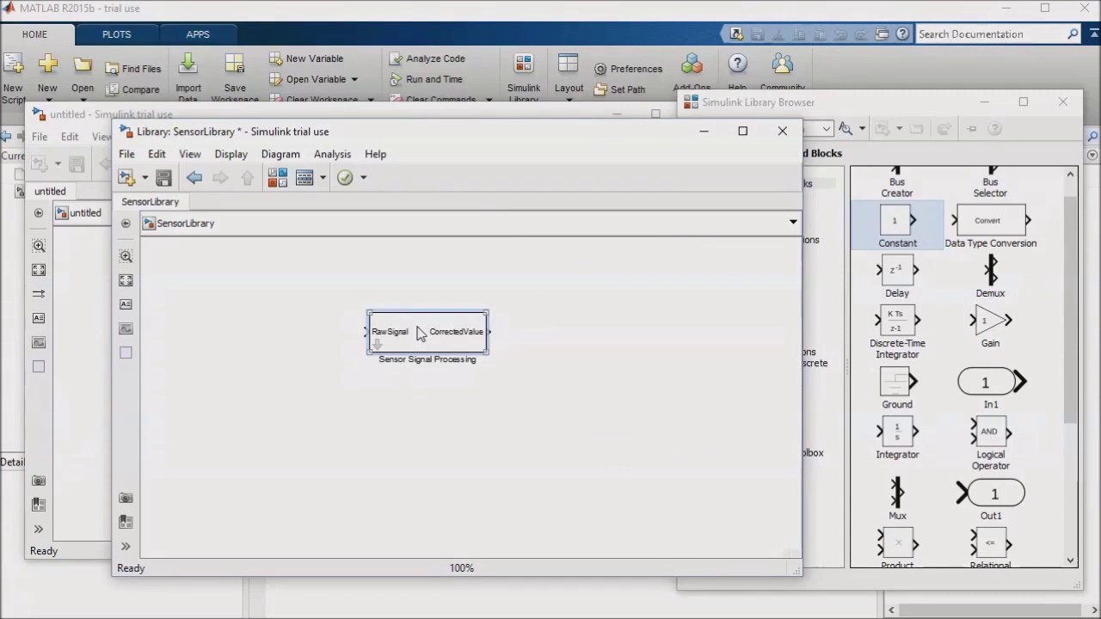
pyautogui.rightClick(419, 333)
pyautogui.moveTo(481, 199)
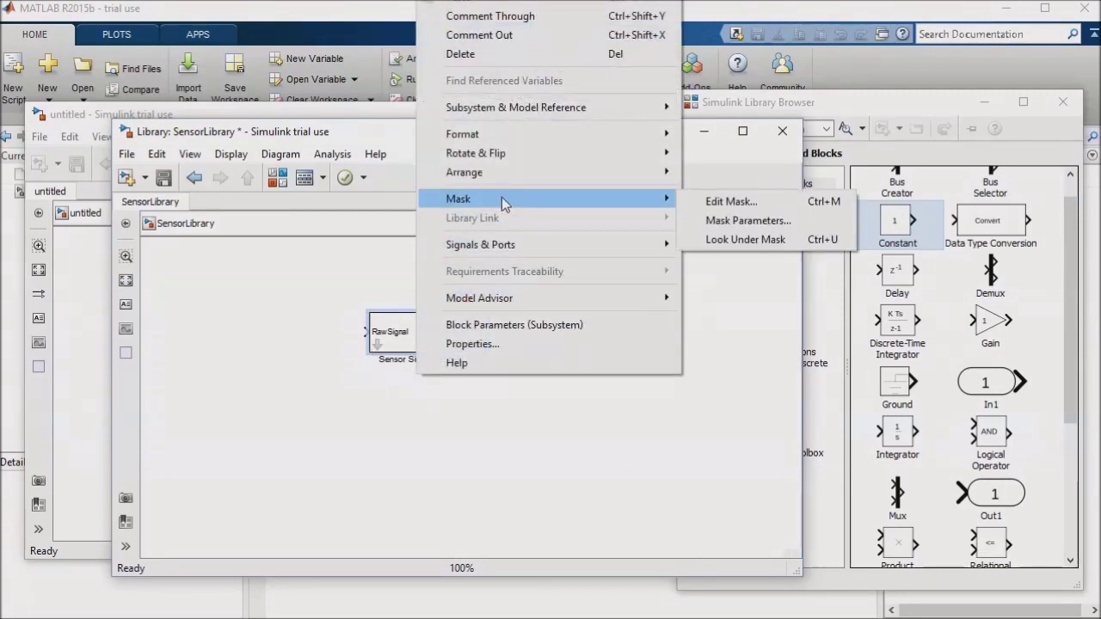
# Step: Under the mask, set the Slope gain to slope and the Offset constant to offset
pyautogui.click(735, 240)
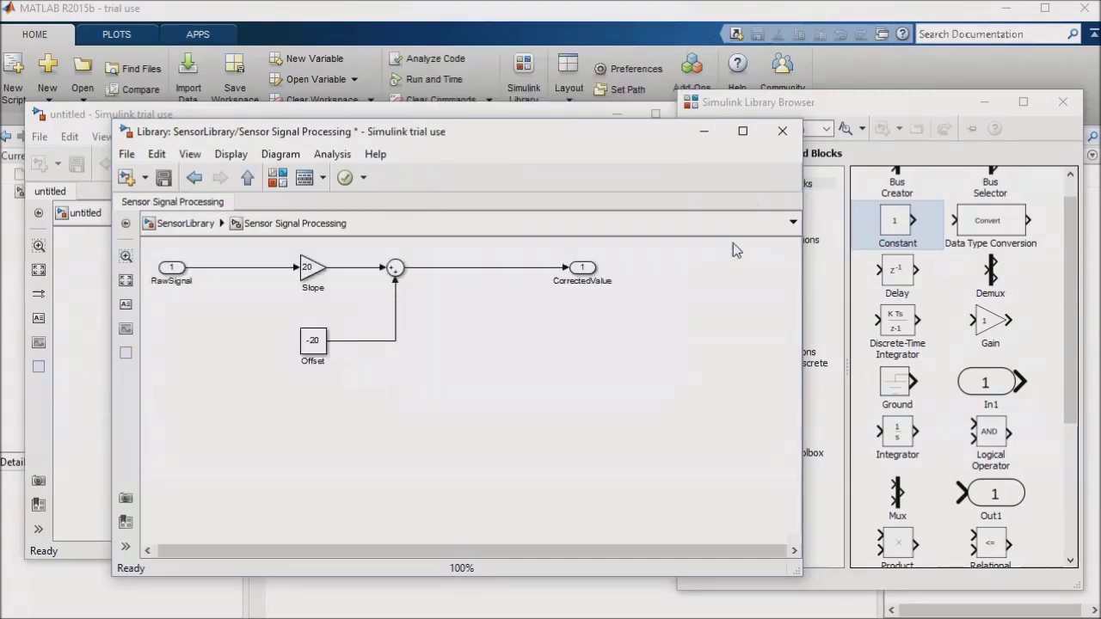
pyautogui.doubleClick(313, 271)
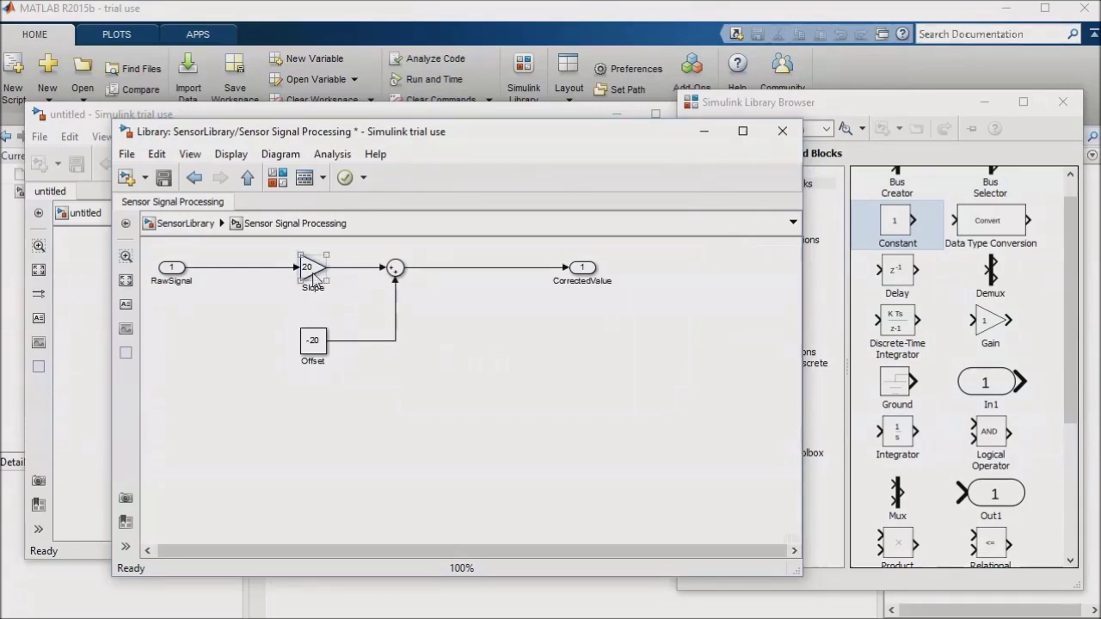
pyautogui.write('slope')
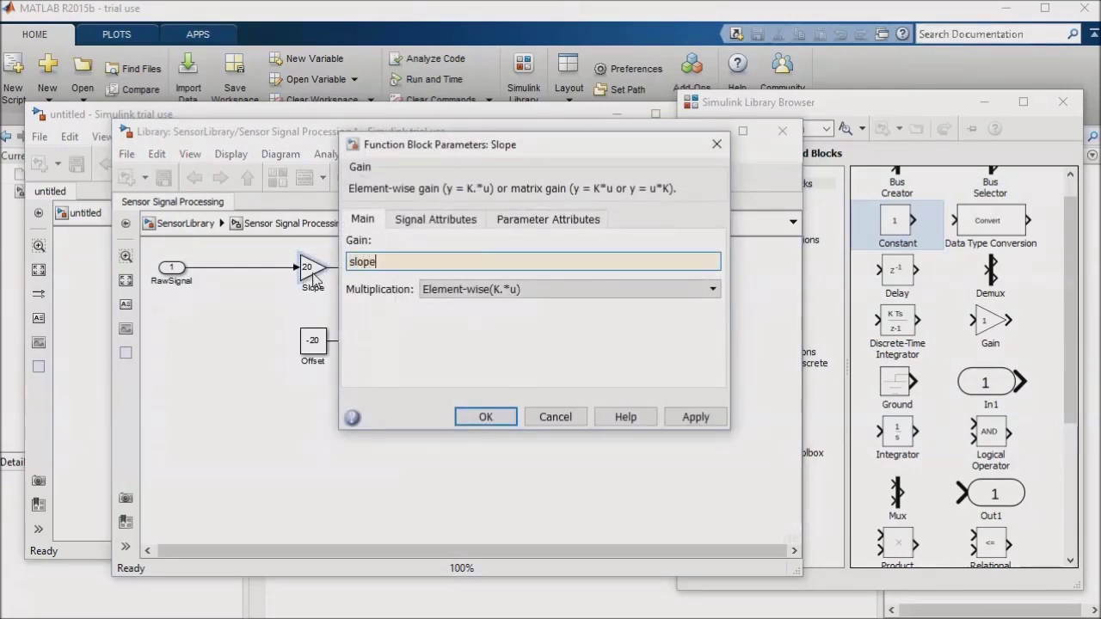
pyautogui.press('Return')
pyautogui.doubleClick(324, 342)
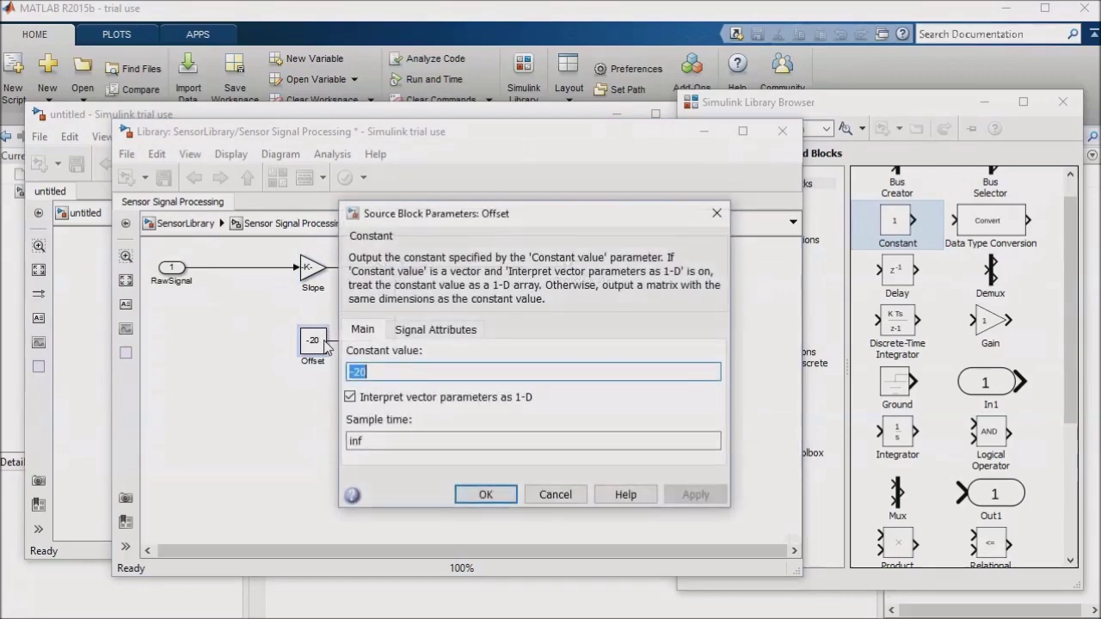
pyautogui.write('p')
pyautogui.press('BackSpace')
pyautogui.write('offset')
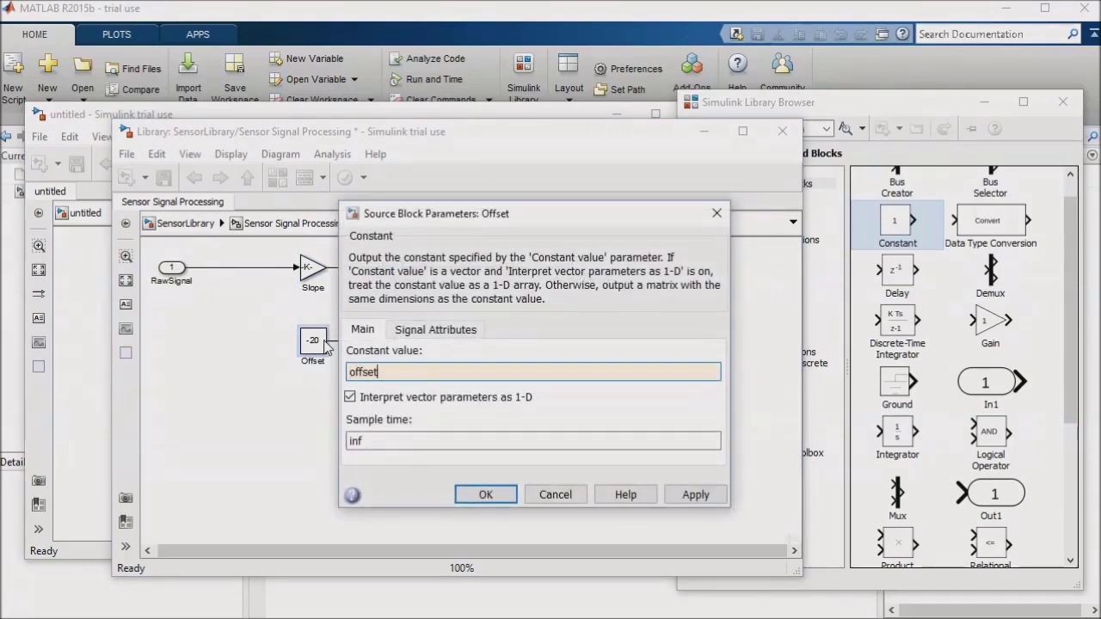
pyautogui.press('Return')
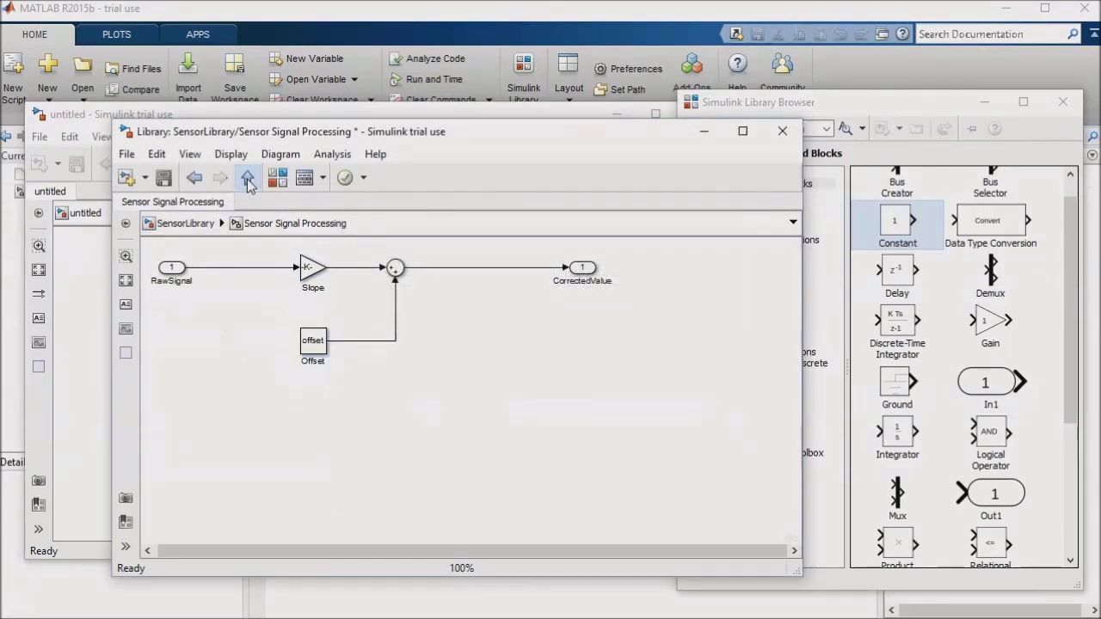
# Step: Enter Slope 20 and Offset -20 in the Sensor Signal Processing block's dialog
pyautogui.click(247, 177)
pyautogui.doubleClick(400, 318)
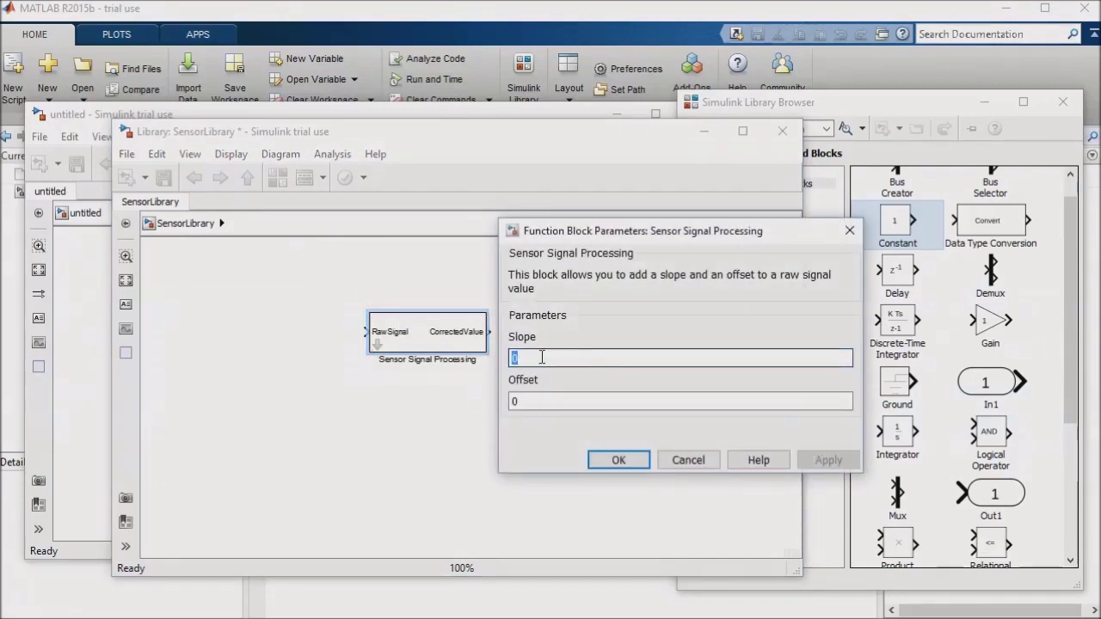
pyautogui.write('20')
pyautogui.click(602, 402)
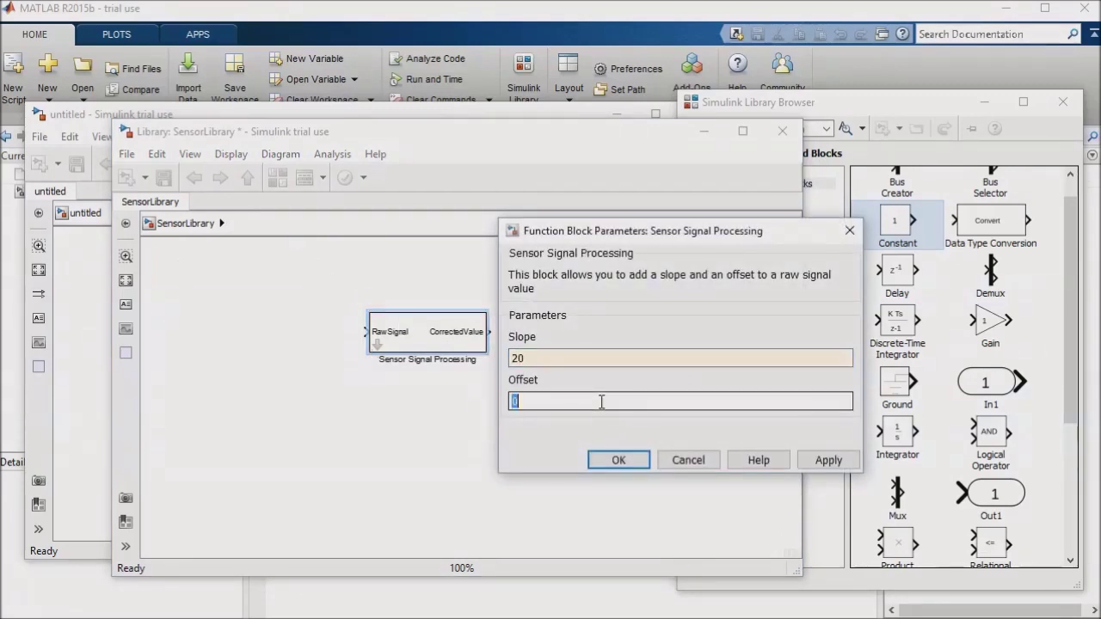
pyautogui.write('-2')
pyautogui.press('Return')
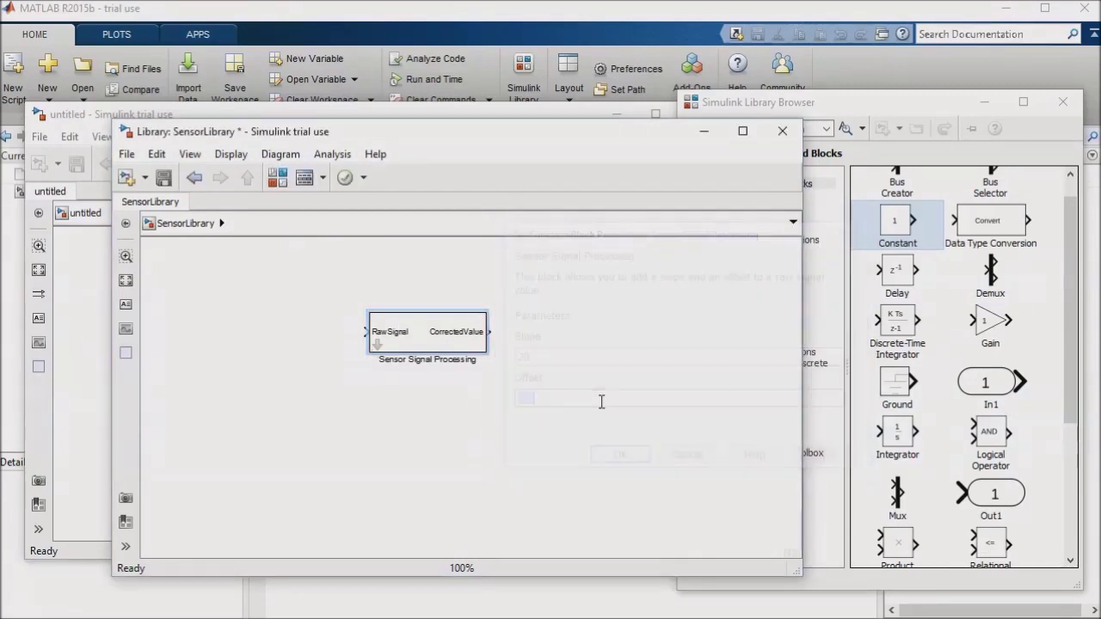
# Step: Place Sensor Signal Processing in the untitled model between a Constant and a Display, wired up
pyautogui.moveTo(311, 137); pyautogui.dragTo(397, 136)
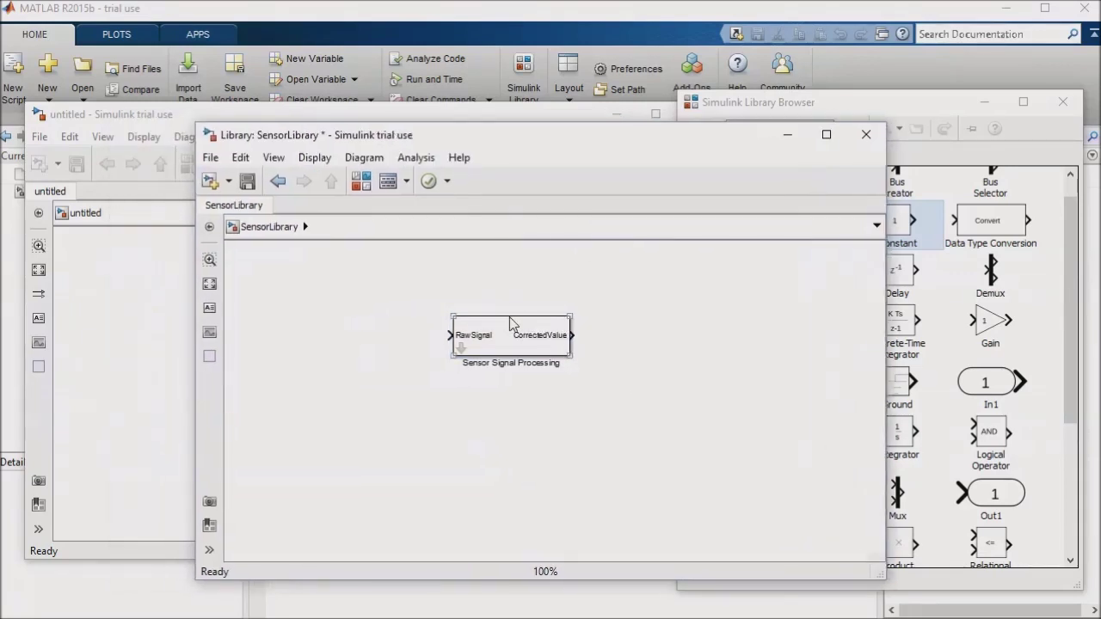
pyautogui.moveTo(513, 336)
pyautogui.mouseDown()
pyautogui.moveTo(138, 323)
pyautogui.moveTo(355, 330)
pyautogui.mouseUp()
pyautogui.click(1002, 323)
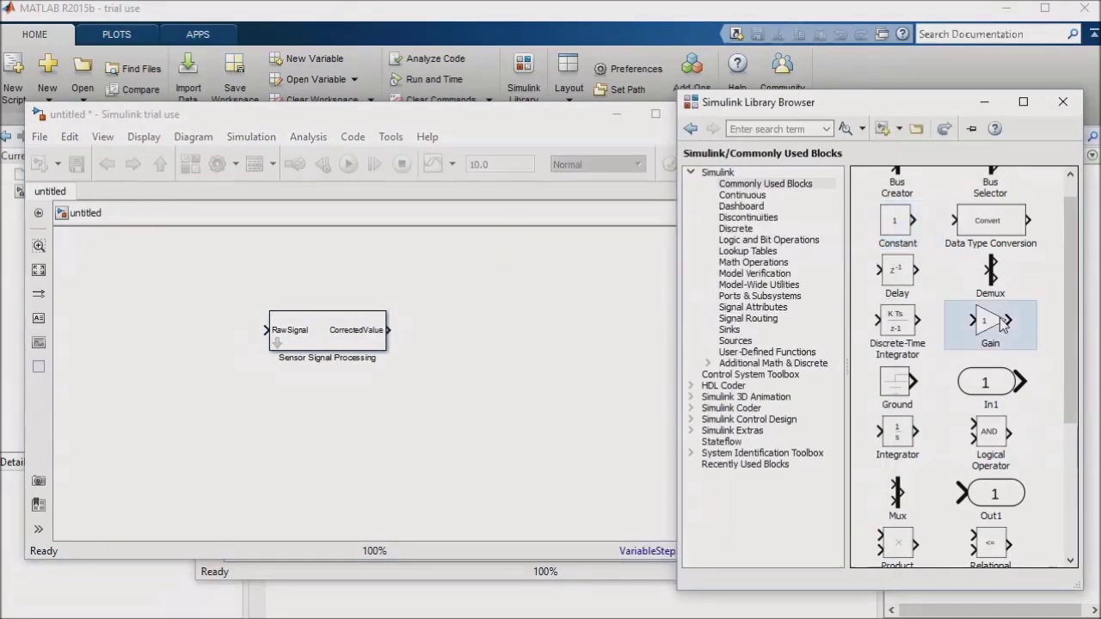
pyautogui.click(910, 231)
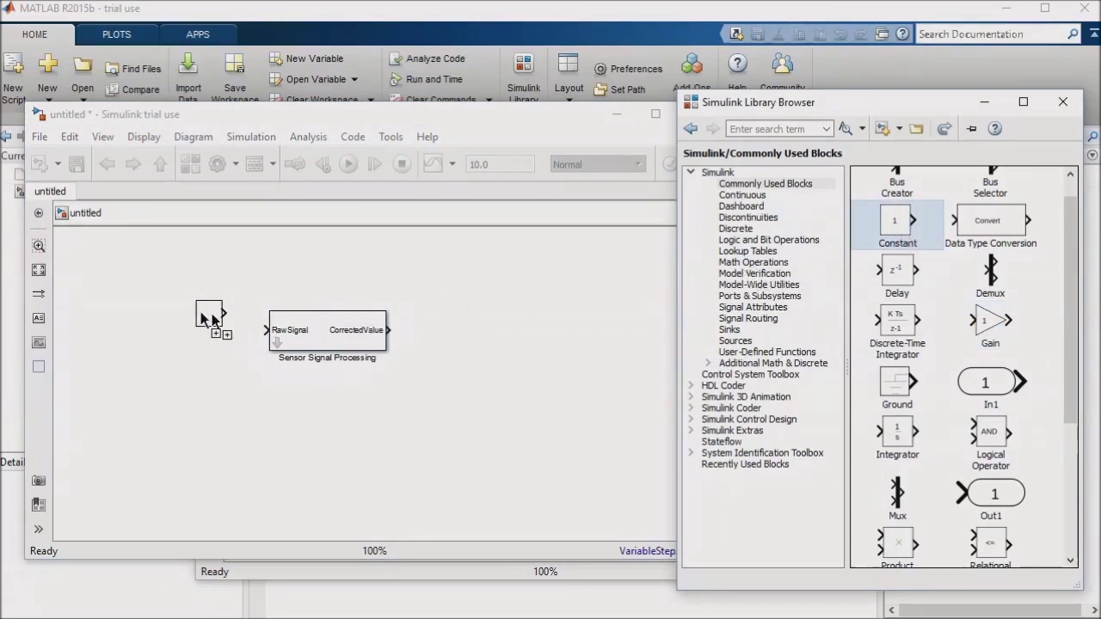
pyautogui.moveTo(900, 224)
pyautogui.mouseDown()
pyautogui.moveTo(200, 333)
pyautogui.moveTo(305, 335)
pyautogui.mouseUp()
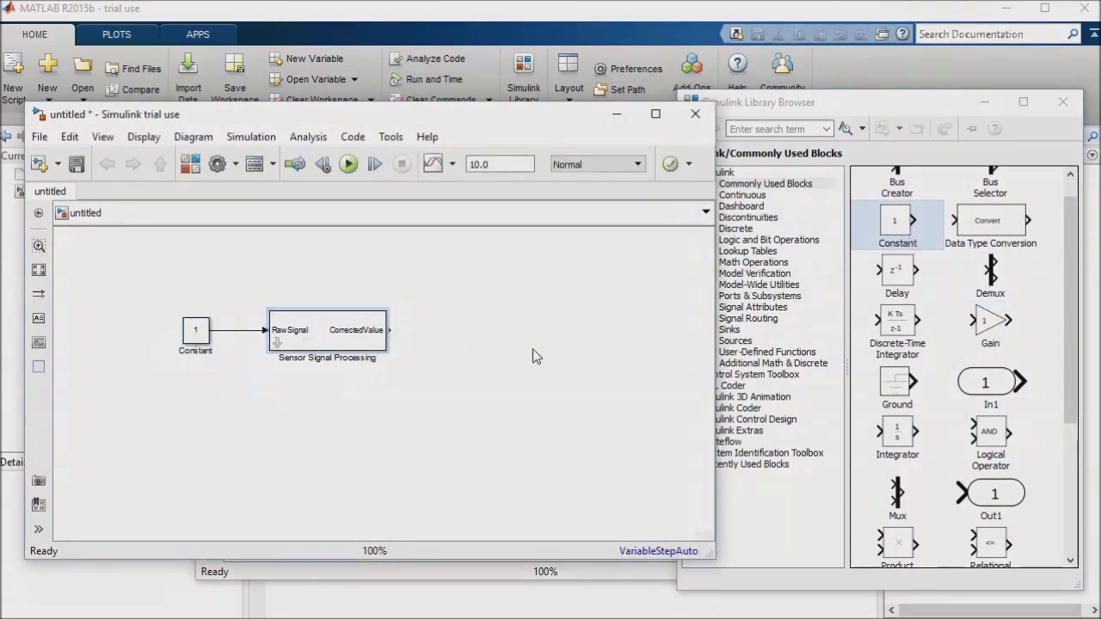
pyautogui.click(827, 330)
pyautogui.moveTo(903, 185); pyautogui.dragTo(481, 329)
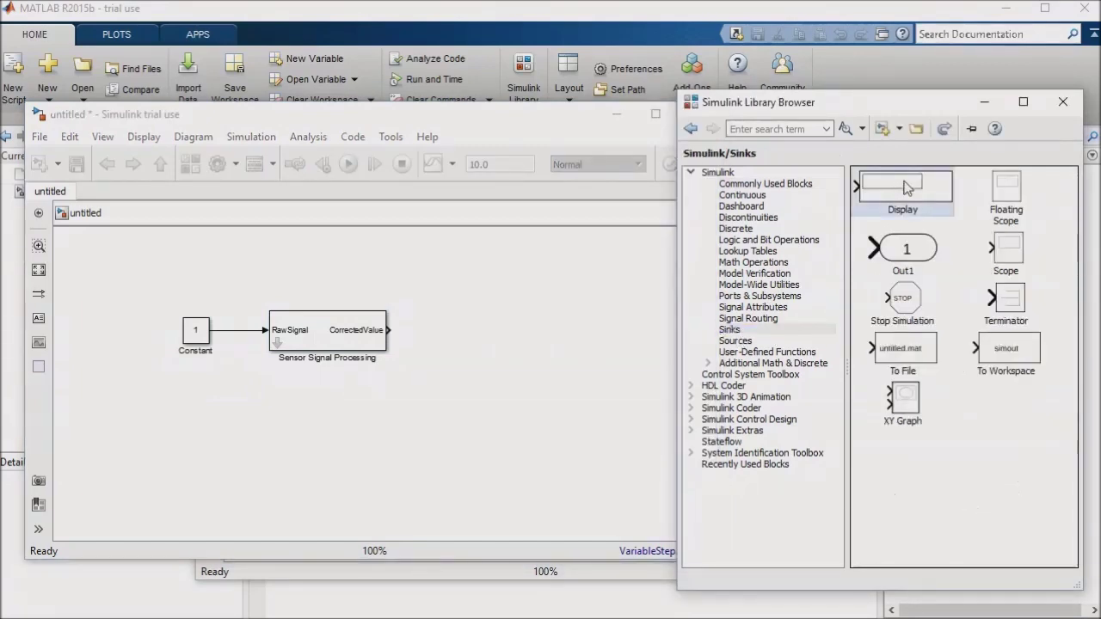
pyautogui.moveTo(388, 331); pyautogui.dragTo(443, 330)
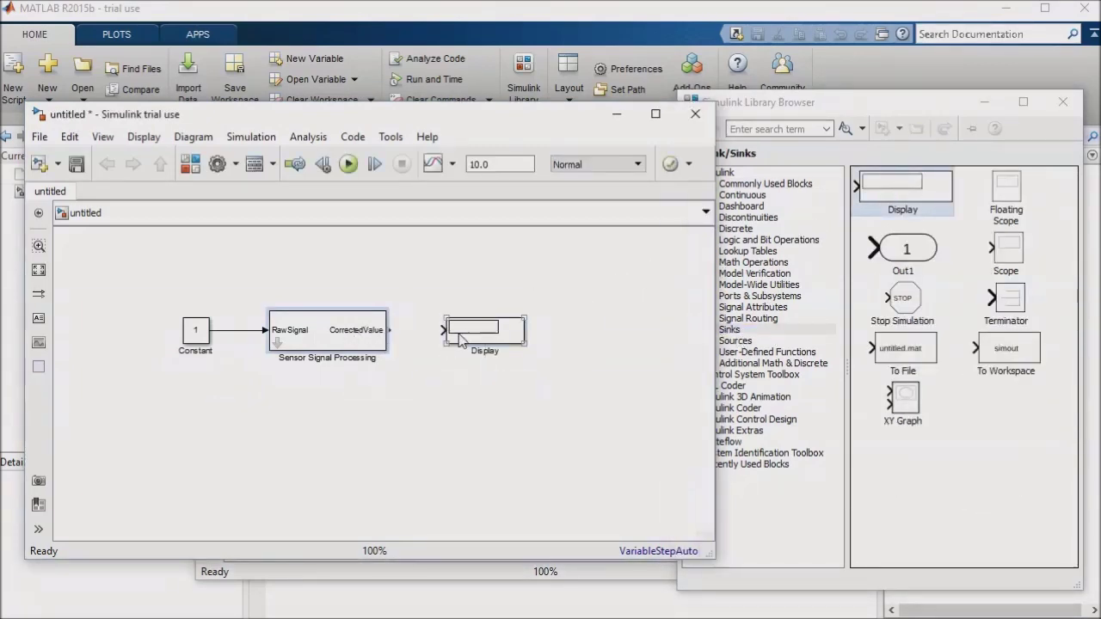
# Step: Set the Constant to 3 and run the simulation
pyautogui.doubleClick(196, 337)
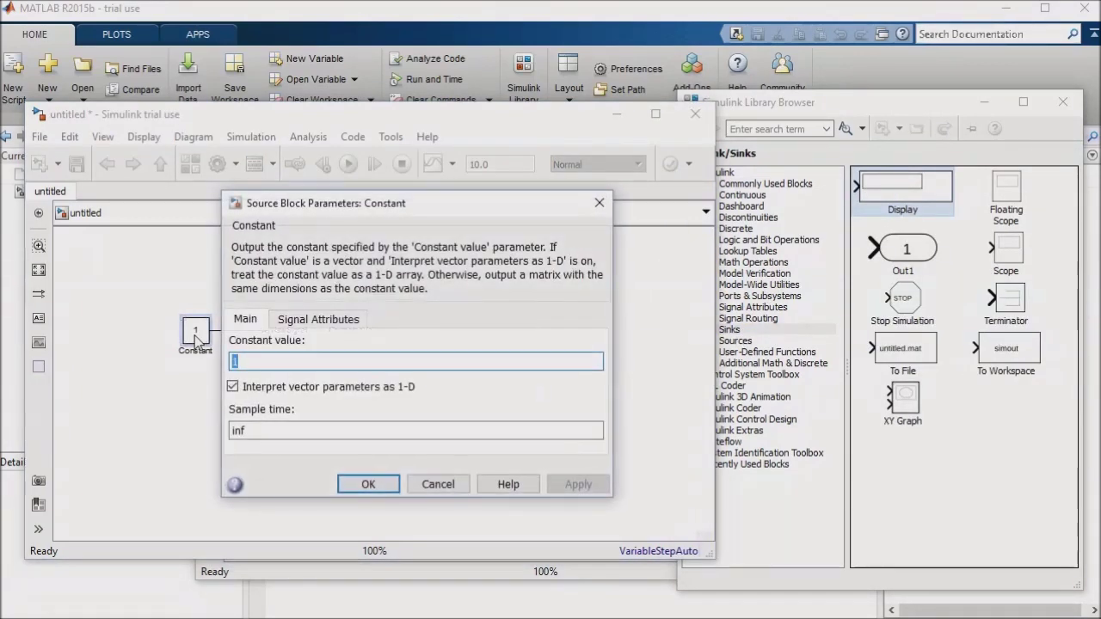
pyautogui.write('3')
pyautogui.press('Return')
pyautogui.click(347, 164)
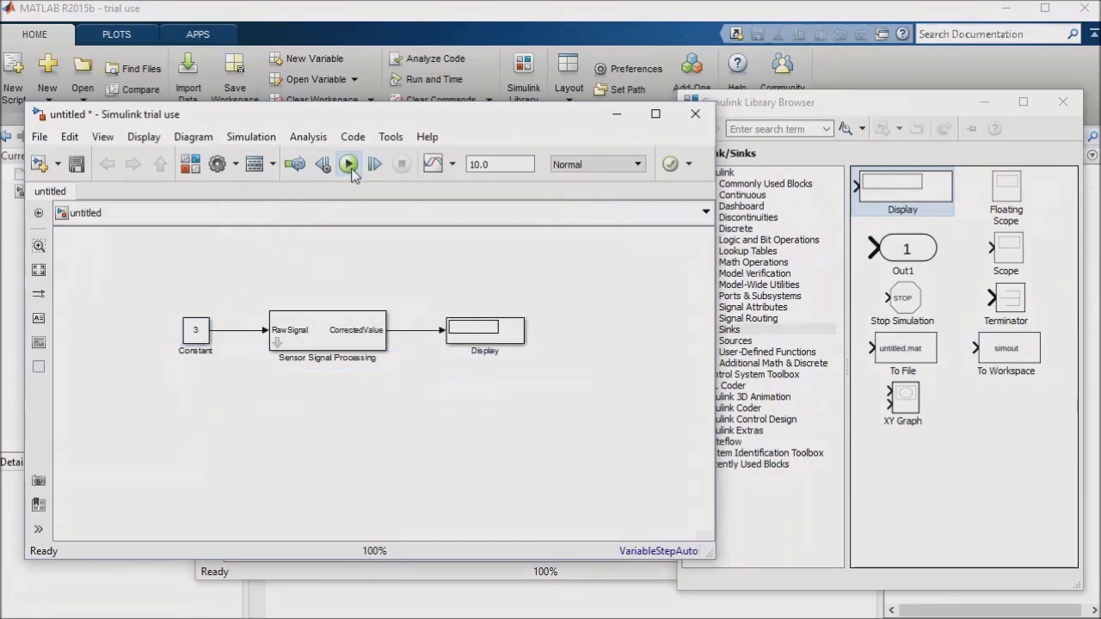
# Step: Change the block's Offset to -19 and rerun so the Display reads 41
pyautogui.click(505, 354)
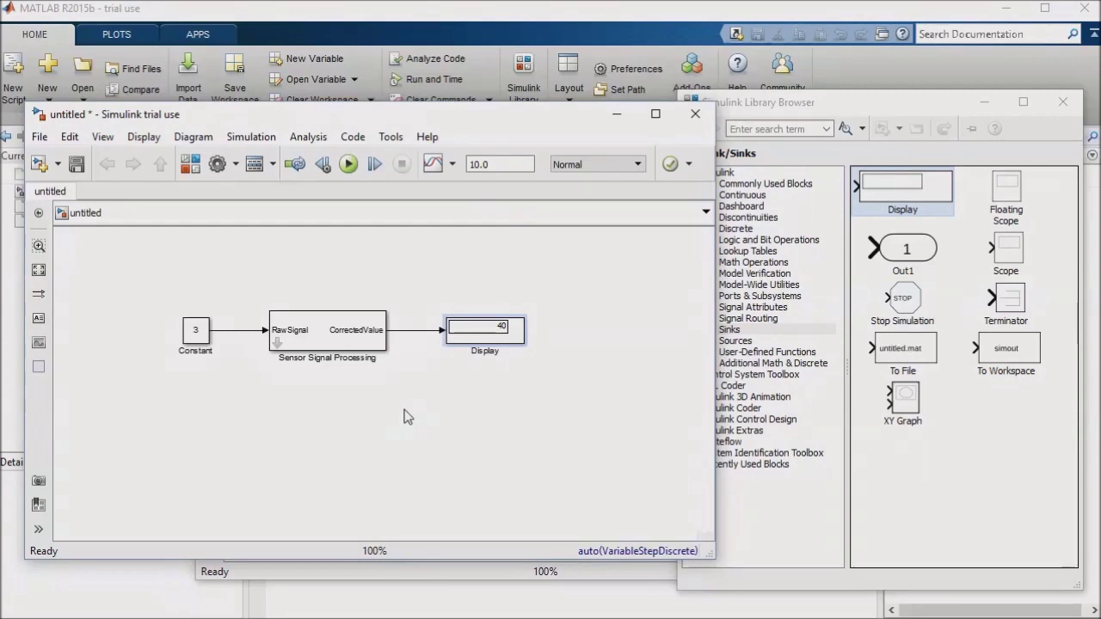
pyautogui.click(405, 416)
pyautogui.click(331, 349)
pyautogui.doubleClick(321, 349)
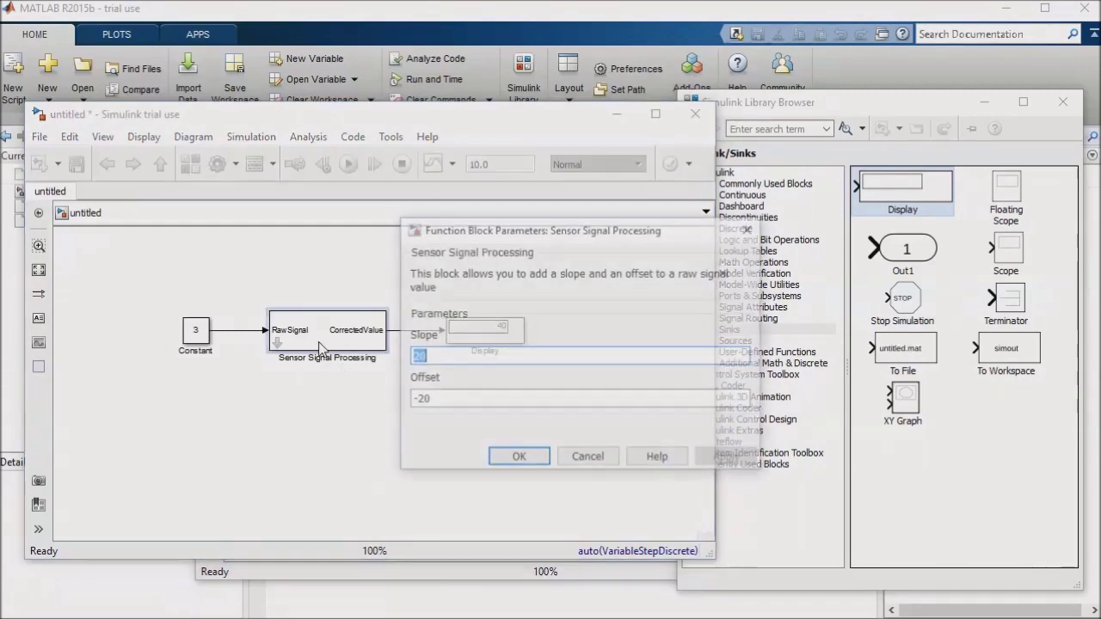
pyautogui.write('20')
pyautogui.tripleClick(433, 399)
pyautogui.write('-20')
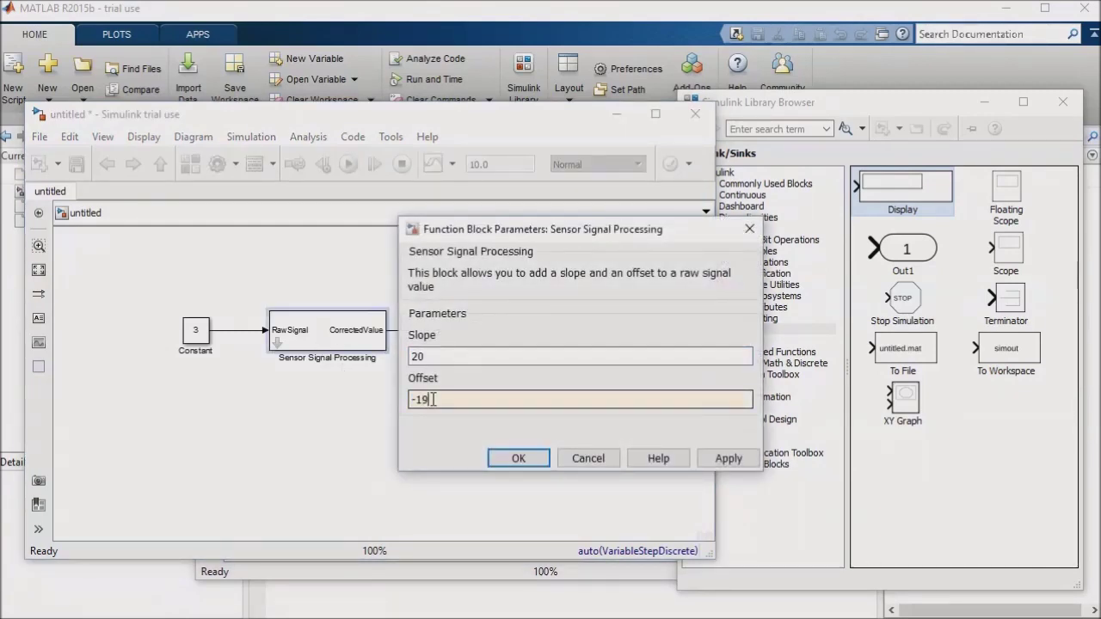
pyautogui.press('Return')
pyautogui.click(408, 280)
pyautogui.click(349, 165)
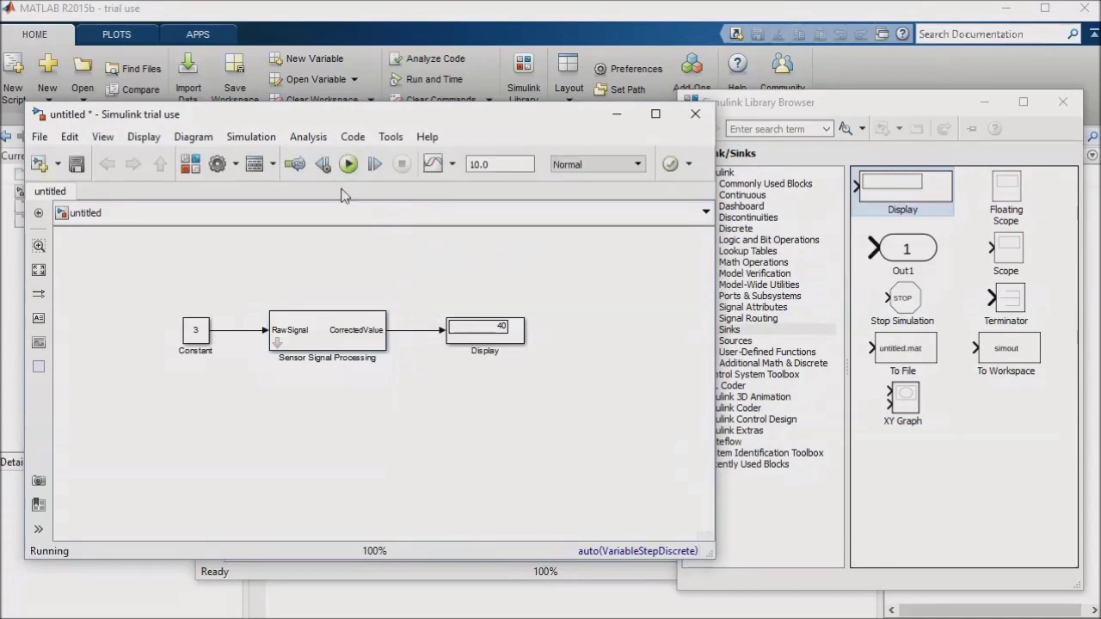
pyautogui.click(503, 344)
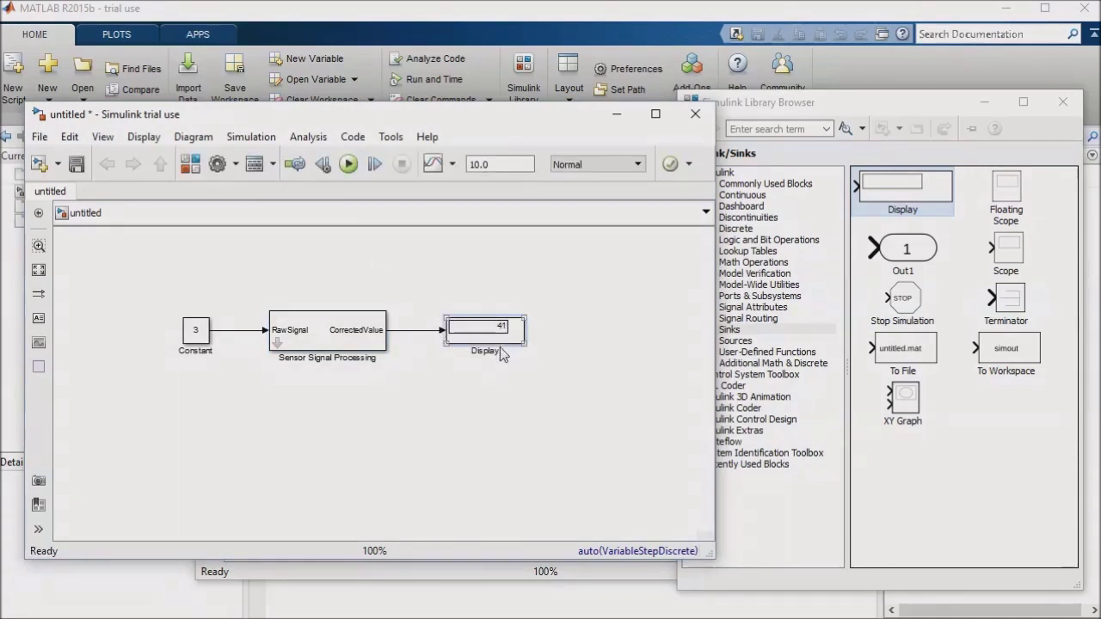
pyautogui.click(480, 375)
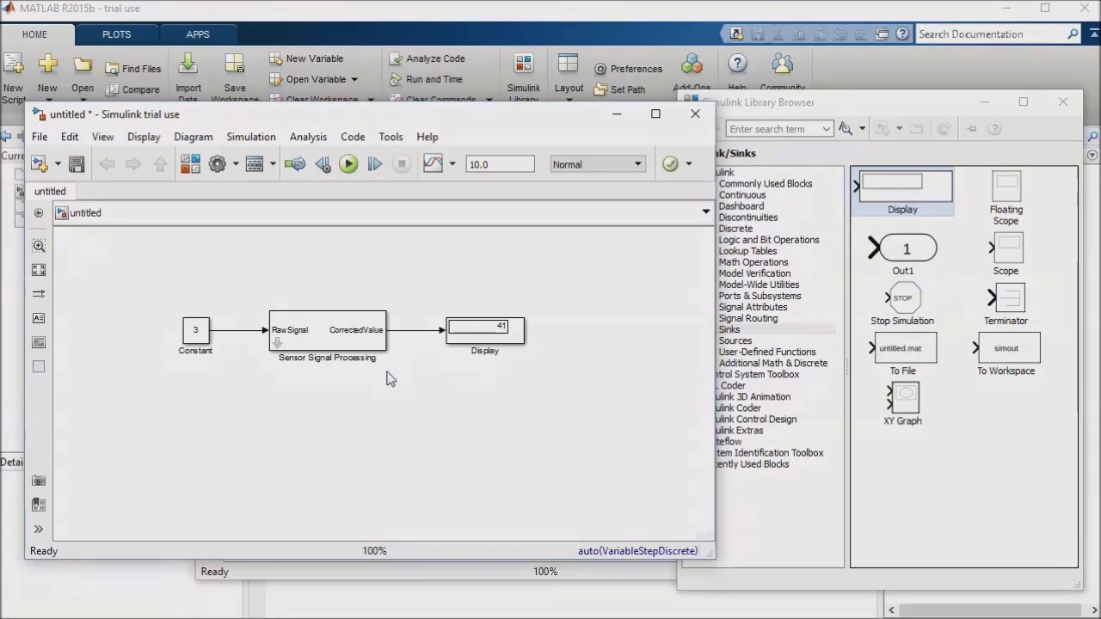
pyautogui.click(345, 334)
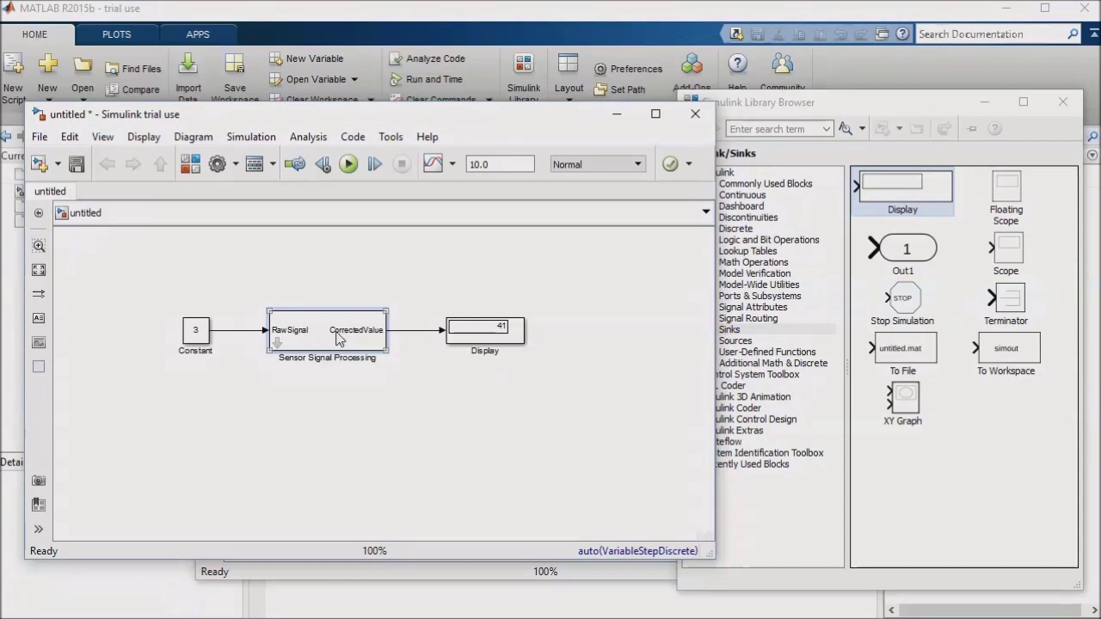
# Step: Open the Sensor Signal Processing base mask and view its Documentation section
pyautogui.rightClick(337, 339)
pyautogui.moveTo(377, 198)
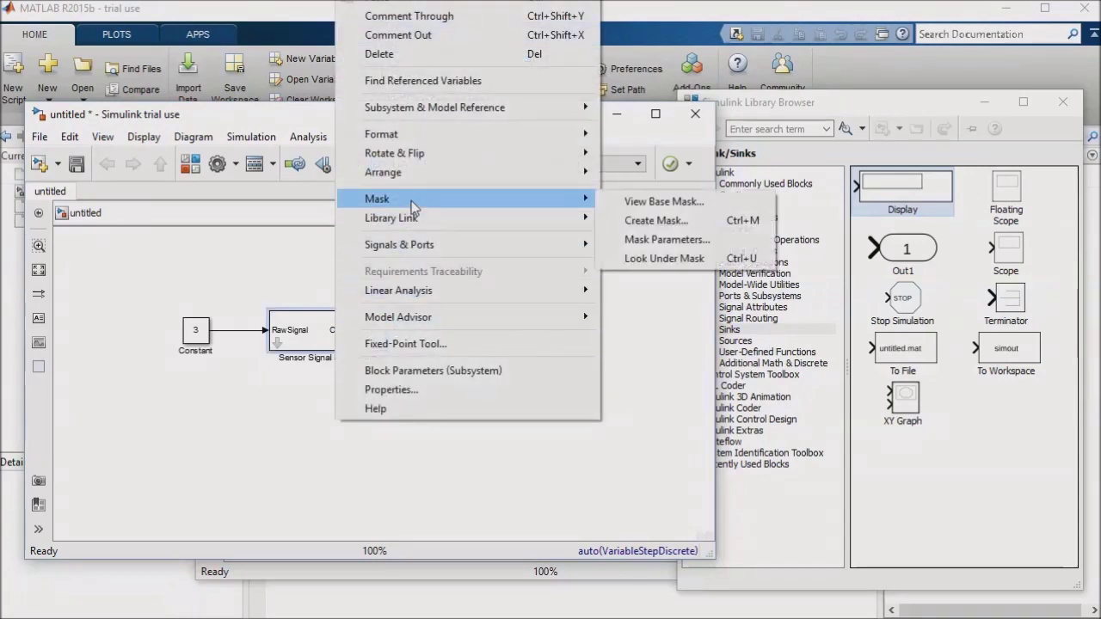
pyautogui.click(632, 210)
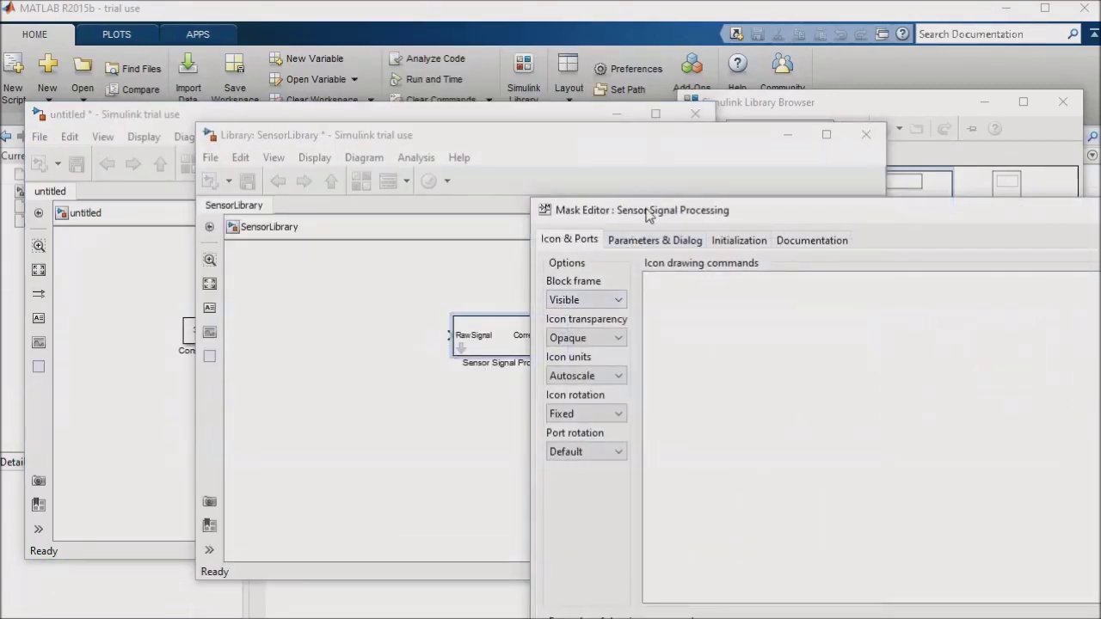
pyautogui.moveTo(647, 213); pyautogui.dragTo(327, 76)
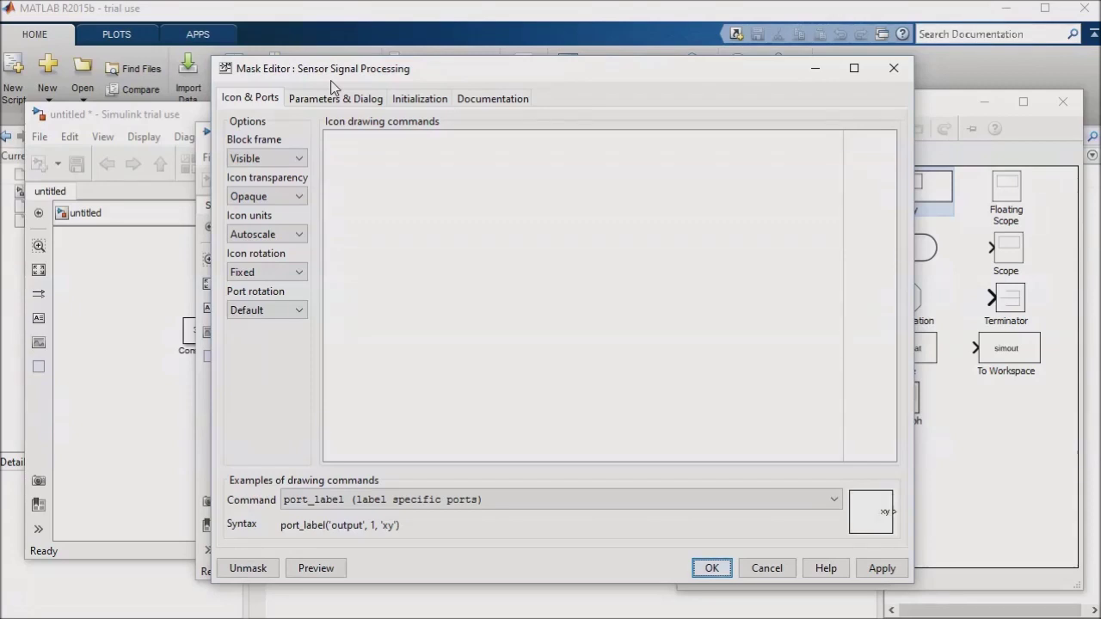
pyautogui.click(491, 99)
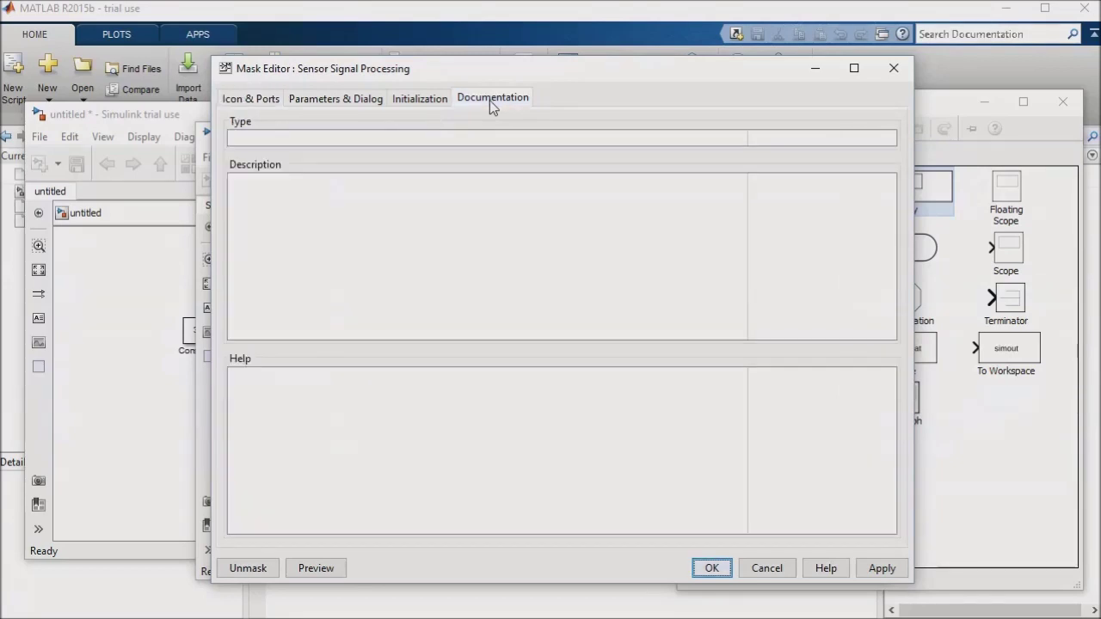
# Step: Review the mask's Initialization variables, then return to the dialog listing the Slope and Offset parameters
pyautogui.moveTo(525, 71); pyautogui.dragTo(542, 67)
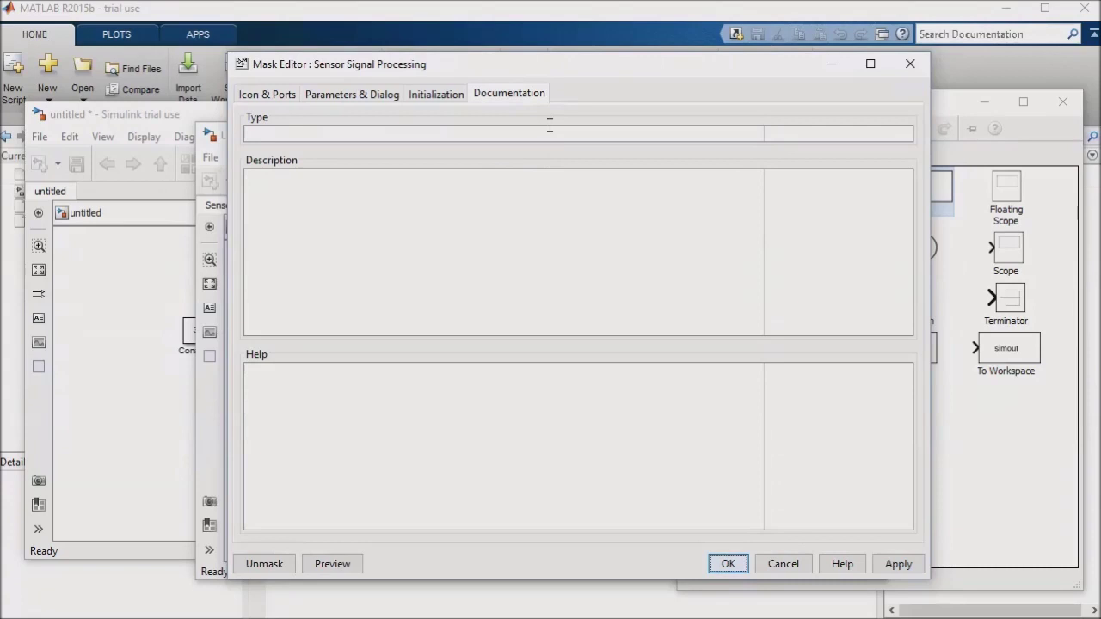
pyautogui.click(352, 97)
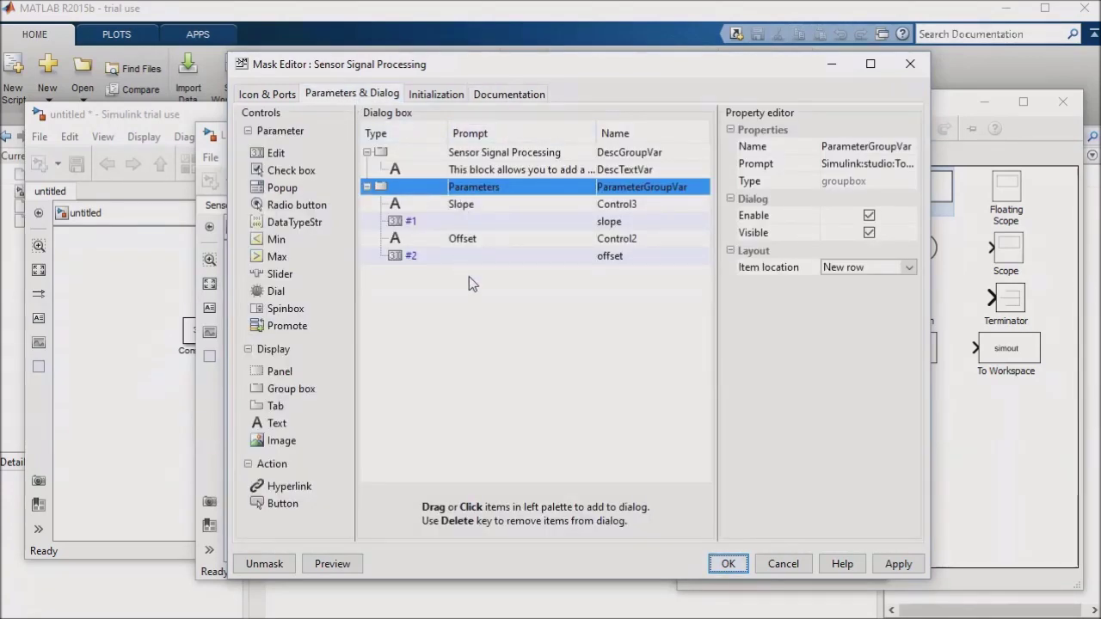
pyautogui.click(437, 96)
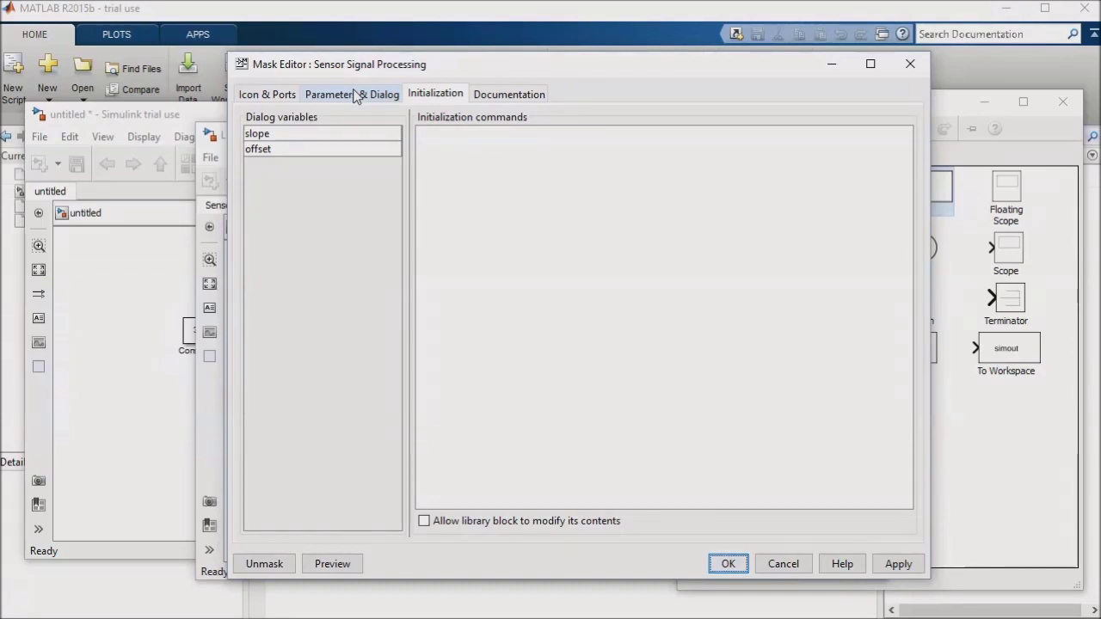
pyautogui.click(355, 95)
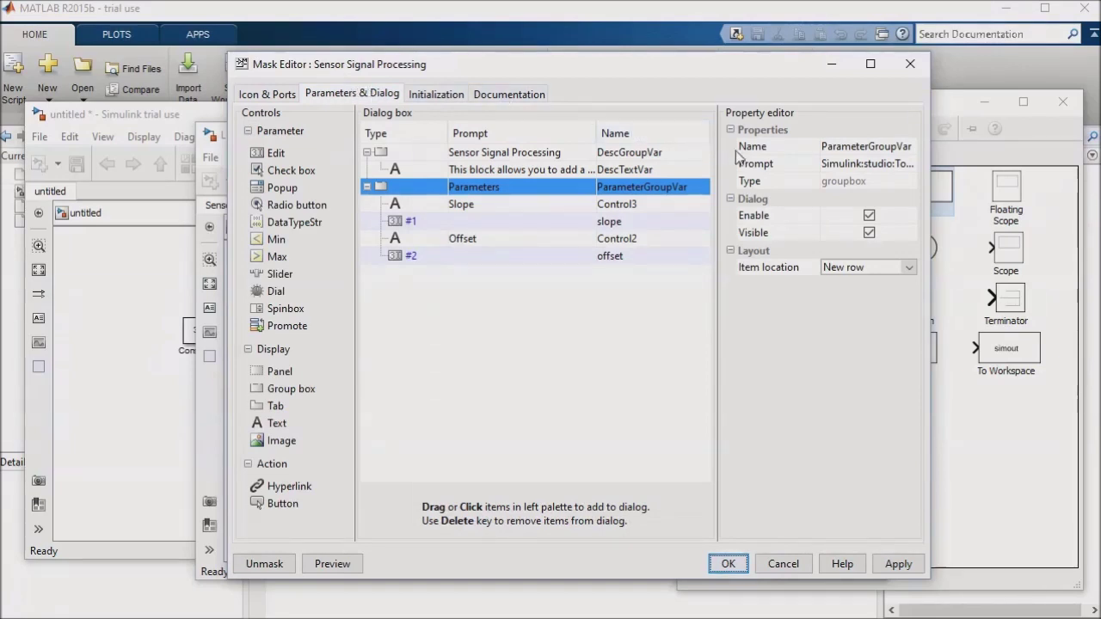
# Step: Select the Slope parameter and open its empty Callback editor, centred on screen
pyautogui.click(548, 204)
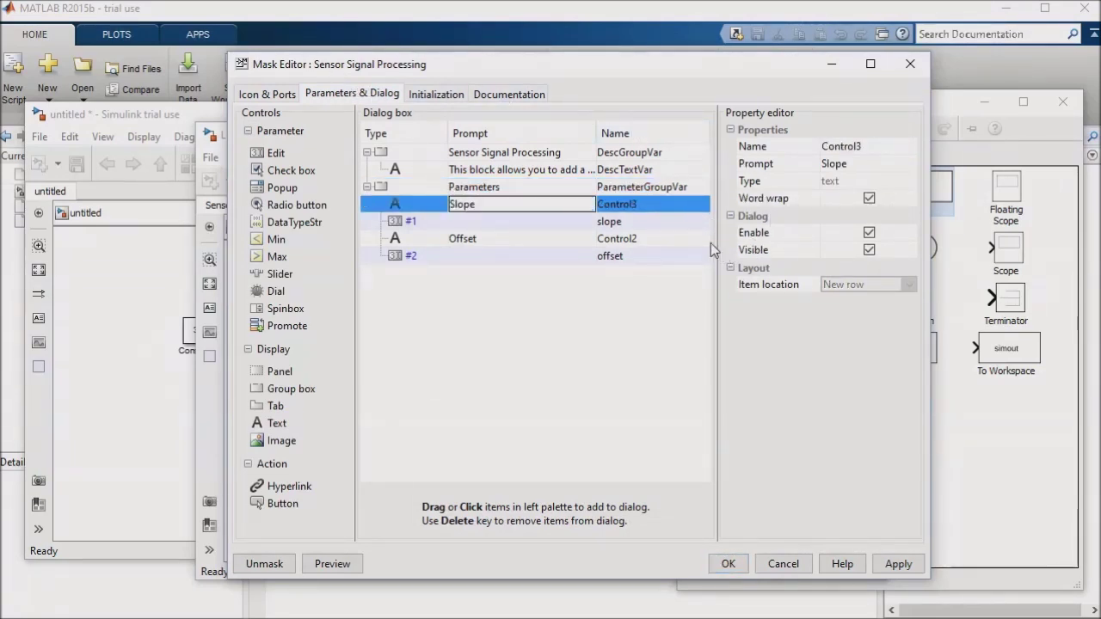
pyautogui.click(675, 221)
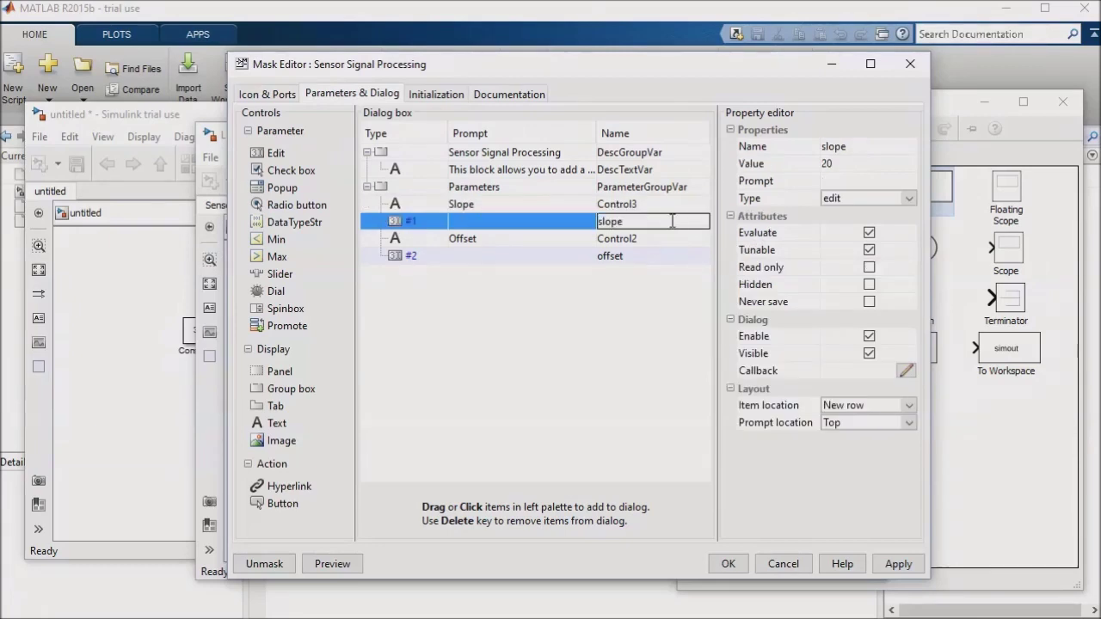
pyautogui.click(906, 373)
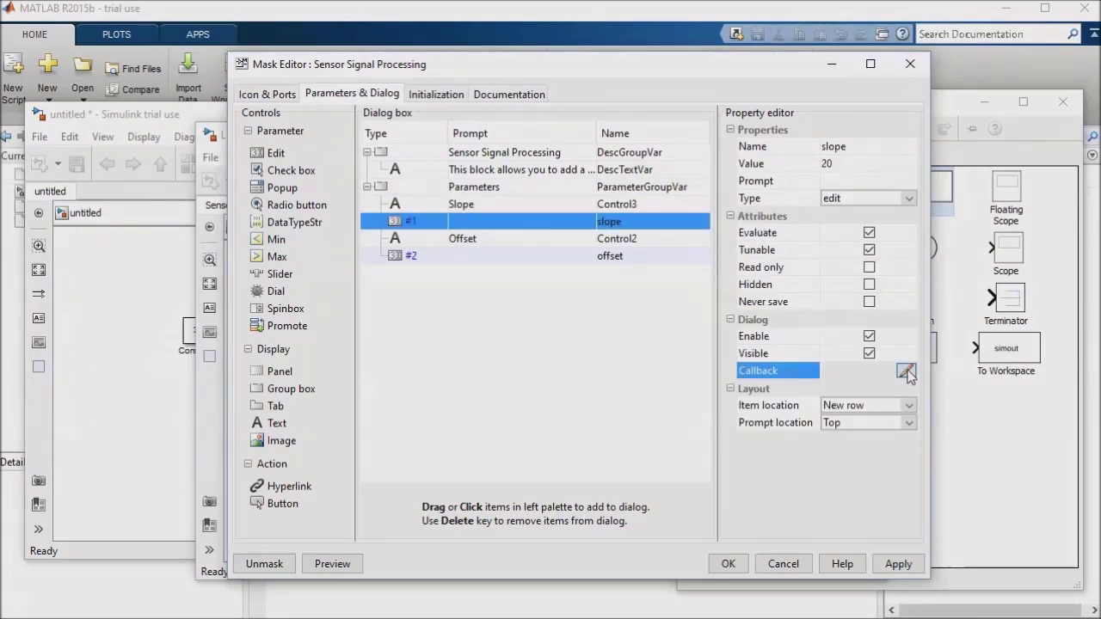
pyautogui.moveTo(683, 187); pyautogui.dragTo(610, 255)
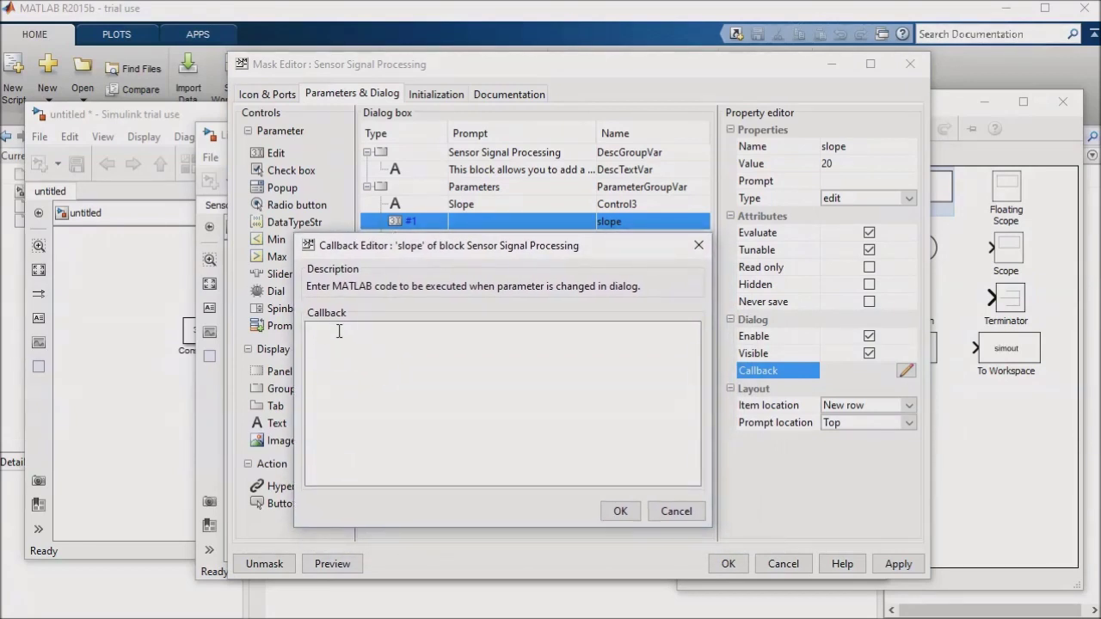